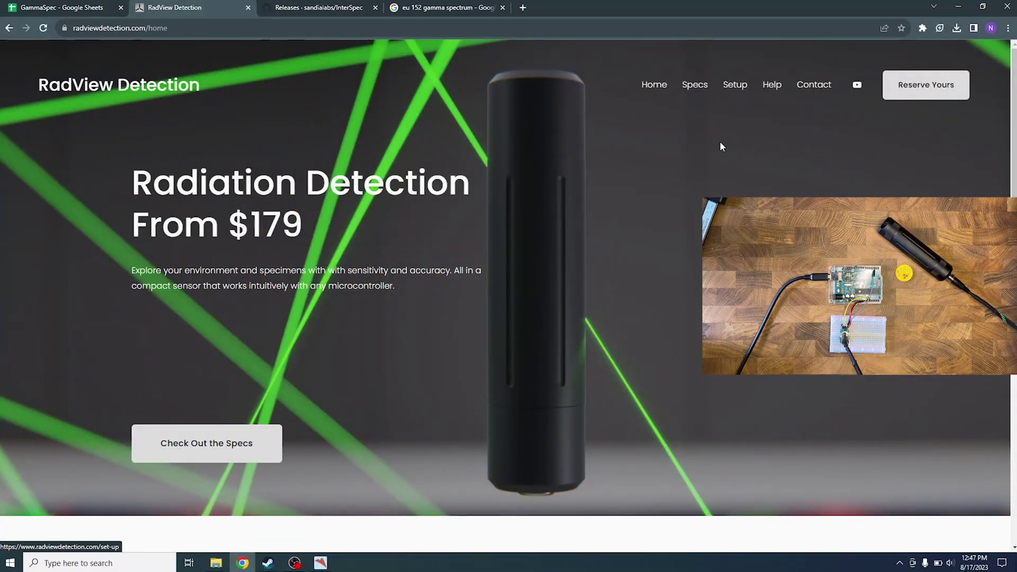
# Step: Download the RadView Arduino code and open RadViewGammaSpectrum_RadView.ino in its own sketch folder
pyautogui.click(734, 85)
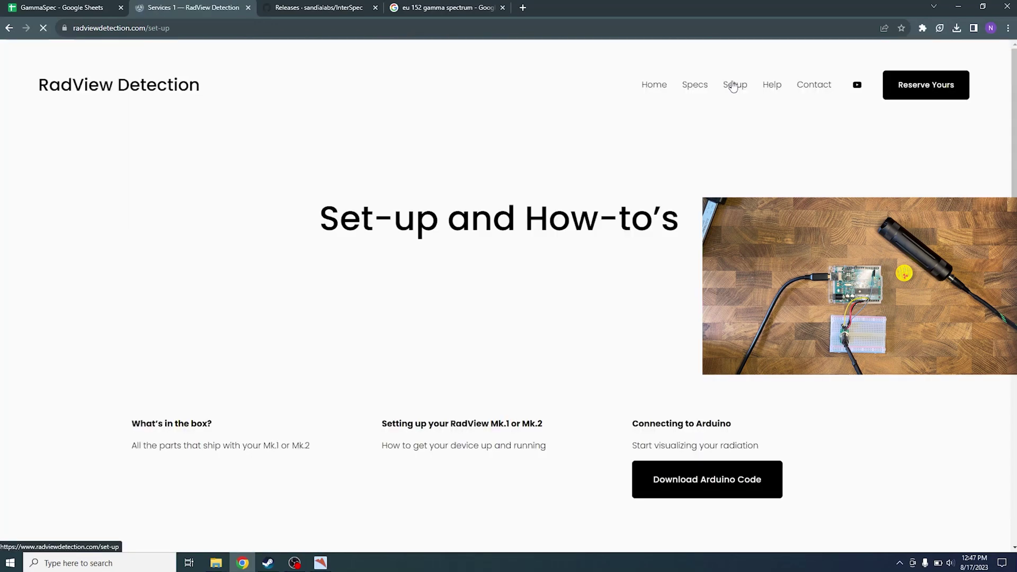
pyautogui.scroll(-5, 655, 186)
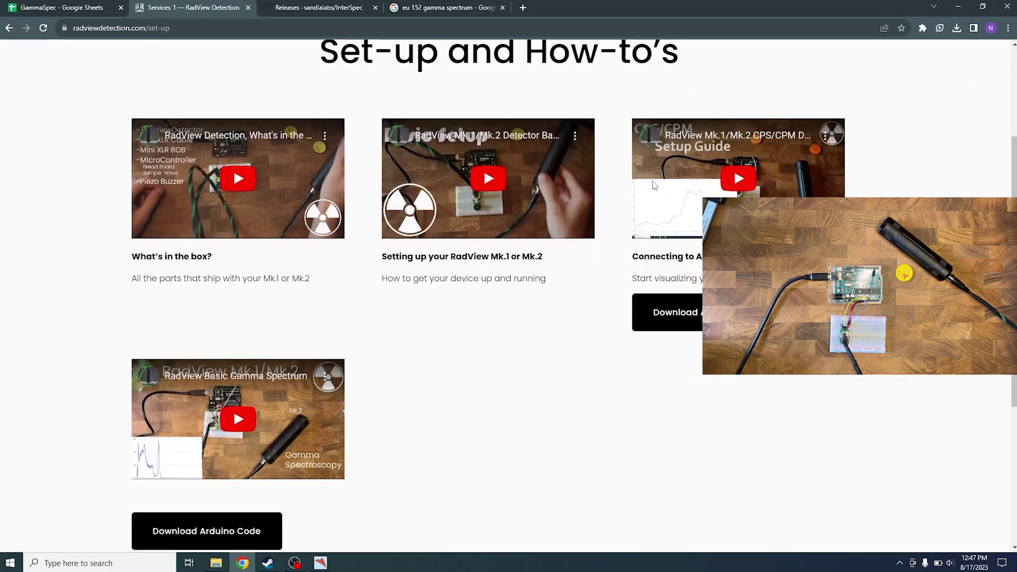
pyautogui.scroll(-1, 468, 350)
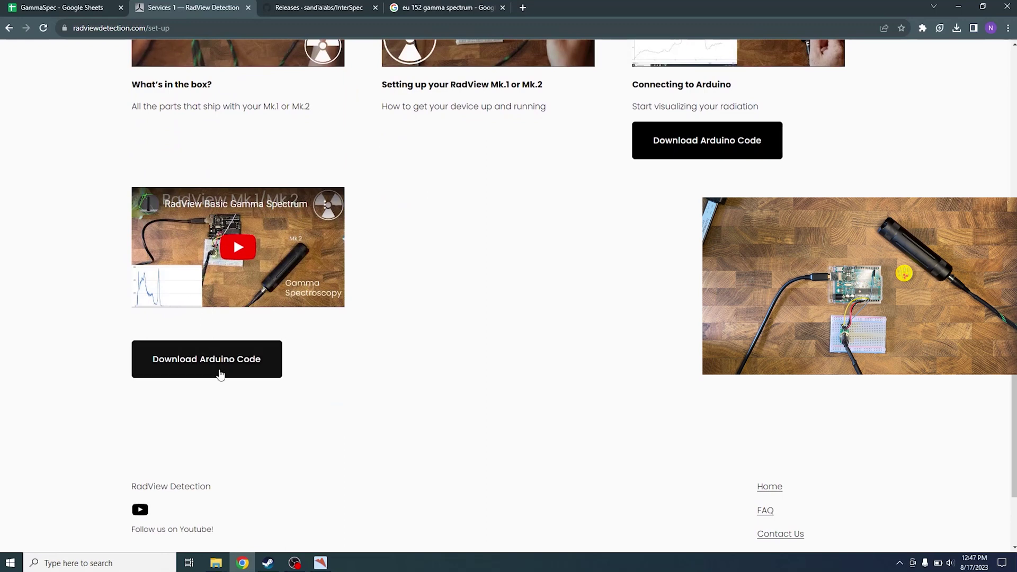
pyautogui.click(222, 366)
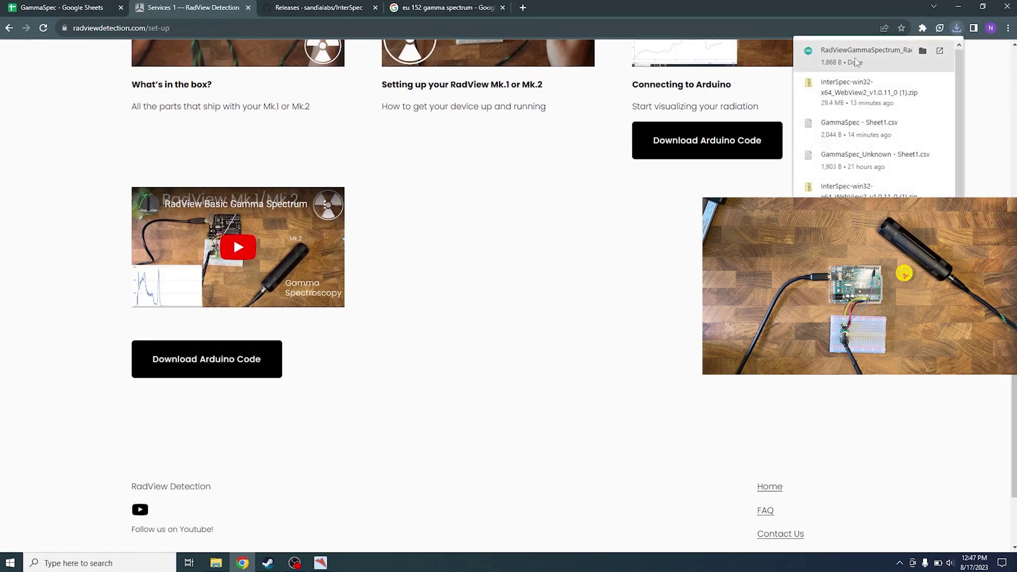
pyautogui.click(873, 63)
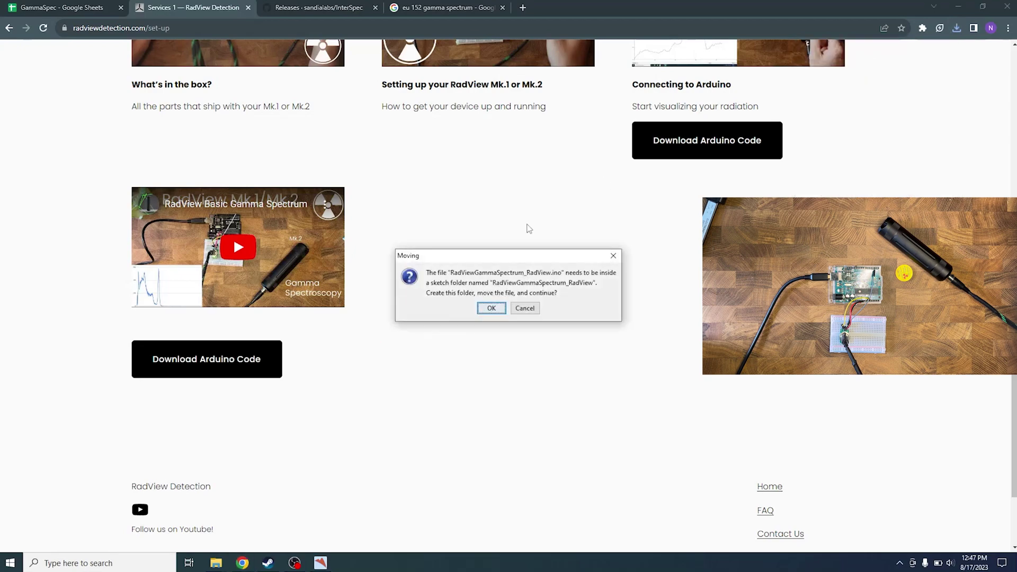
pyautogui.click(496, 307)
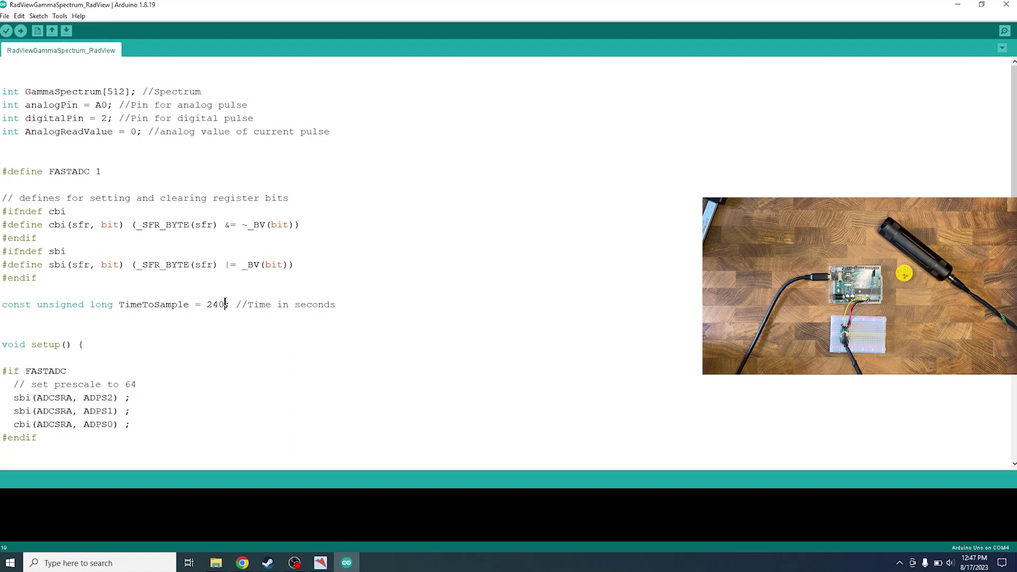
# Step: Change the TimeToSample value in the sketch from 240 to 120
pyautogui.moveTo(225, 303); pyautogui.dragTo(208, 303)
pyautogui.click(208, 302)
pyautogui.moveTo(208, 303); pyautogui.dragTo(225, 304)
pyautogui.write('120')
# Step: Upload the sketch, confirming the board is Arduino Uno on port COM4
pyautogui.click(20, 31)
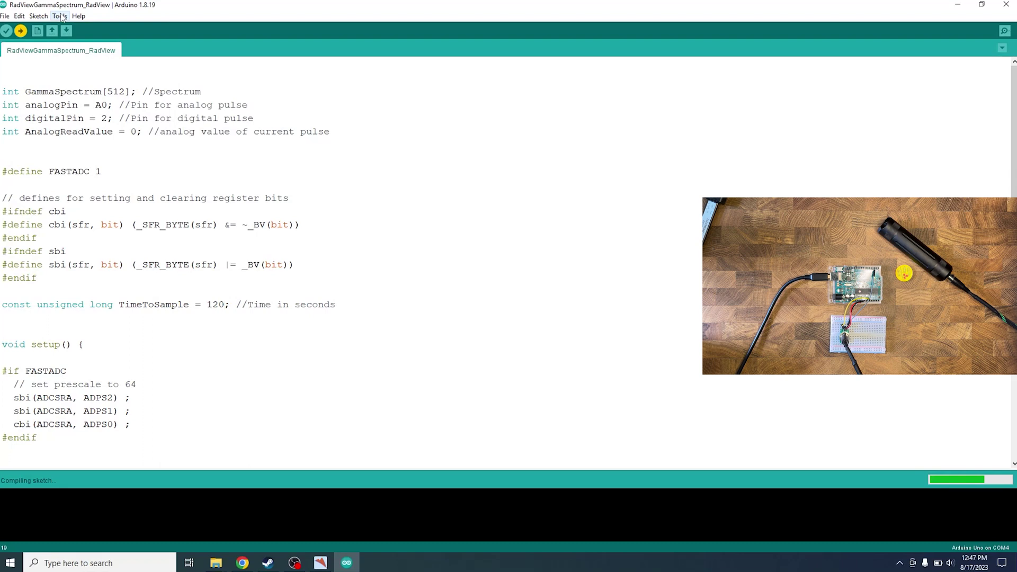
pyautogui.click(60, 16)
pyautogui.moveTo(146, 132)
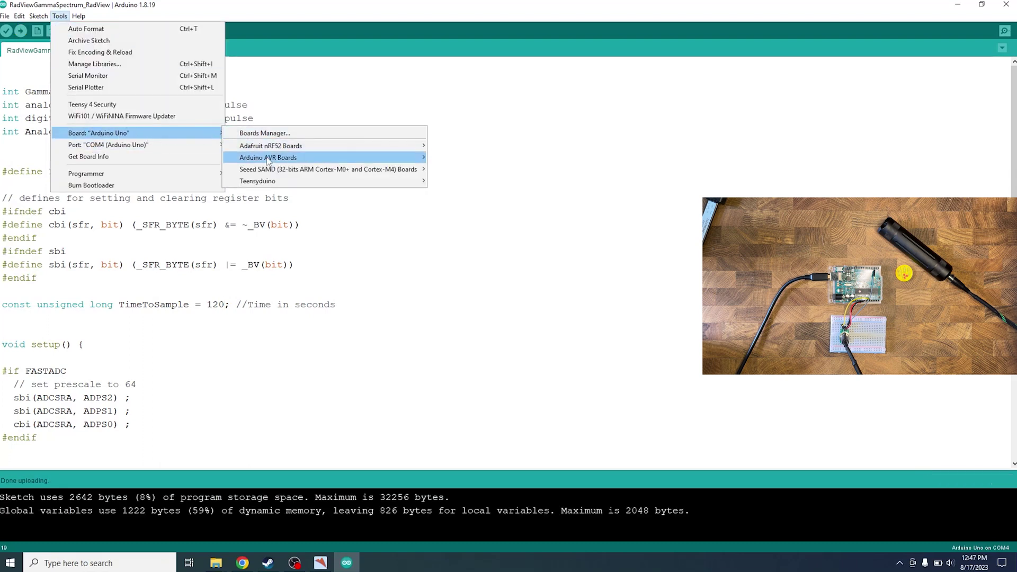
pyautogui.moveTo(275, 159)
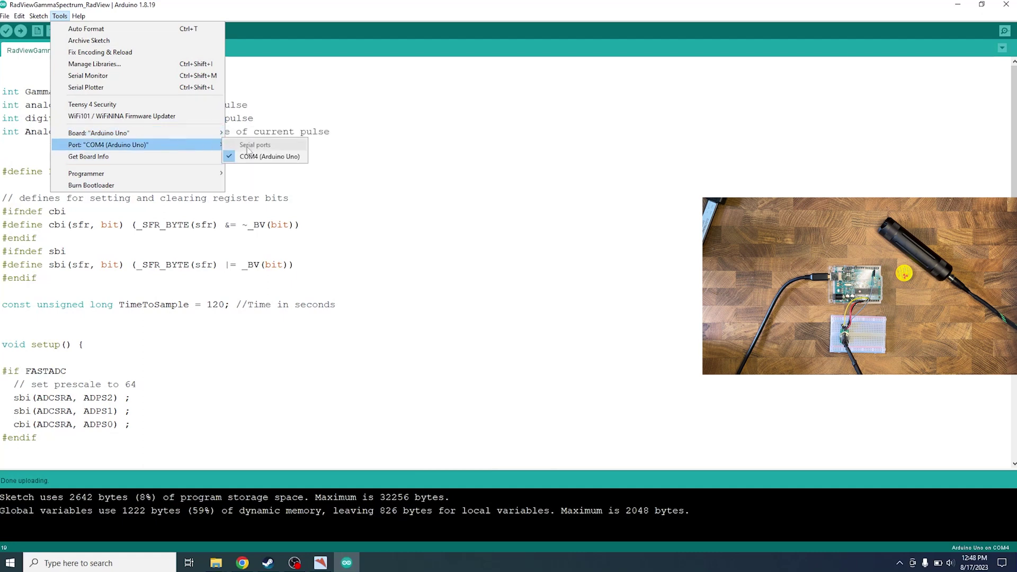
pyautogui.click(406, 142)
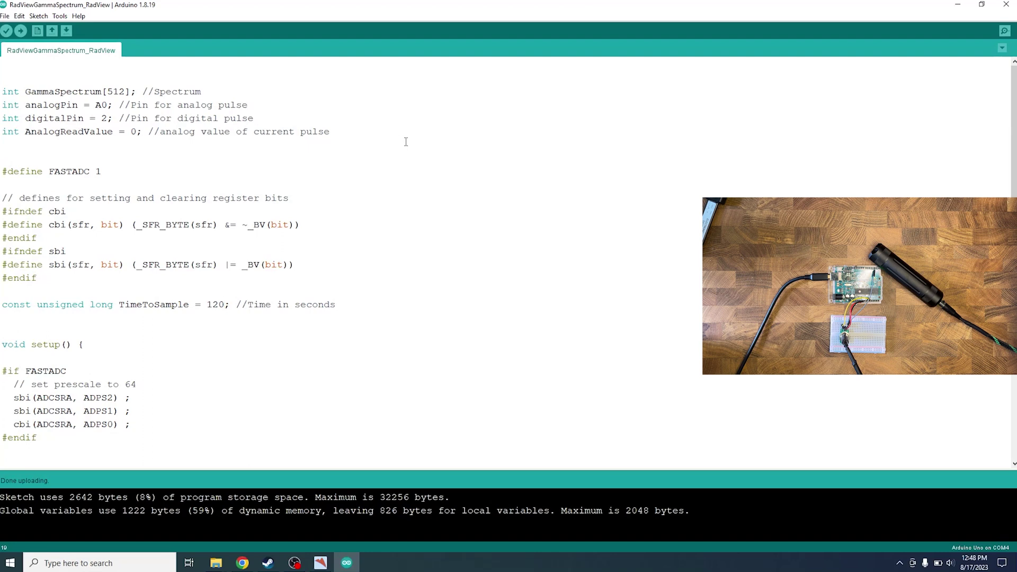
# Step: Open the COM4 Serial Monitor and select all the printed spectrum counts with Ctrl+A
pyautogui.click(60, 16)
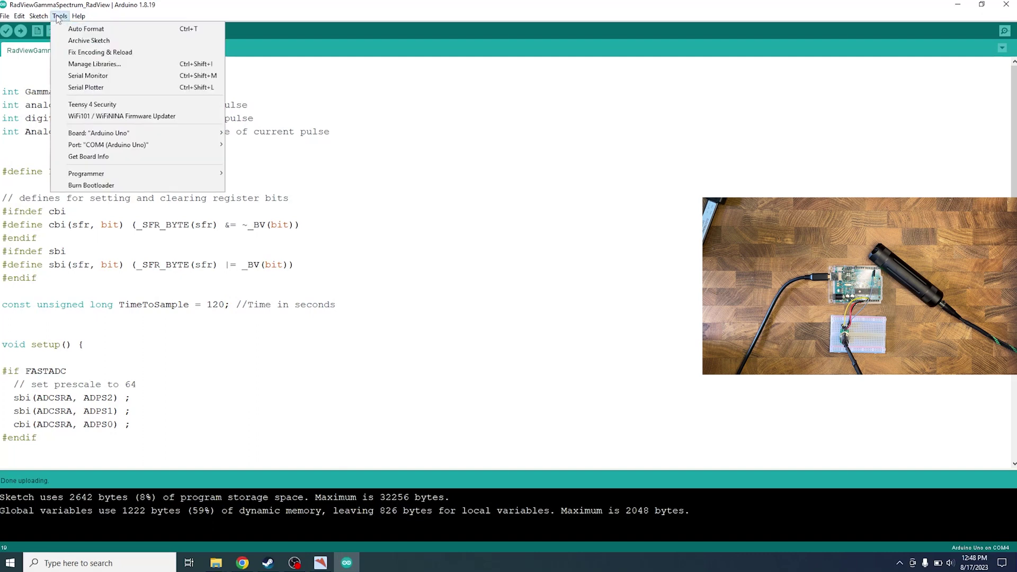
pyautogui.click(87, 75)
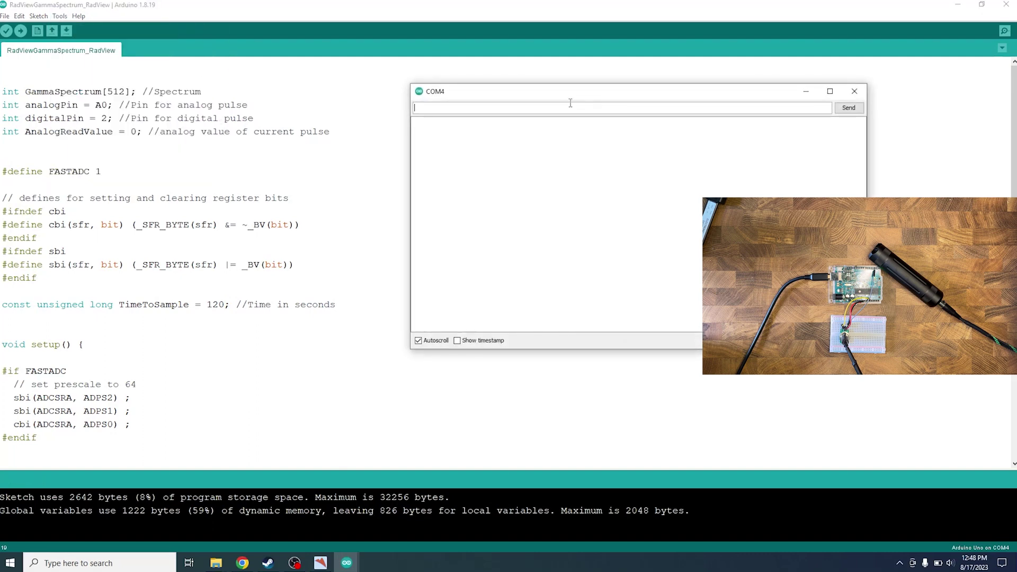
pyautogui.moveTo(580, 93); pyautogui.dragTo(538, 100)
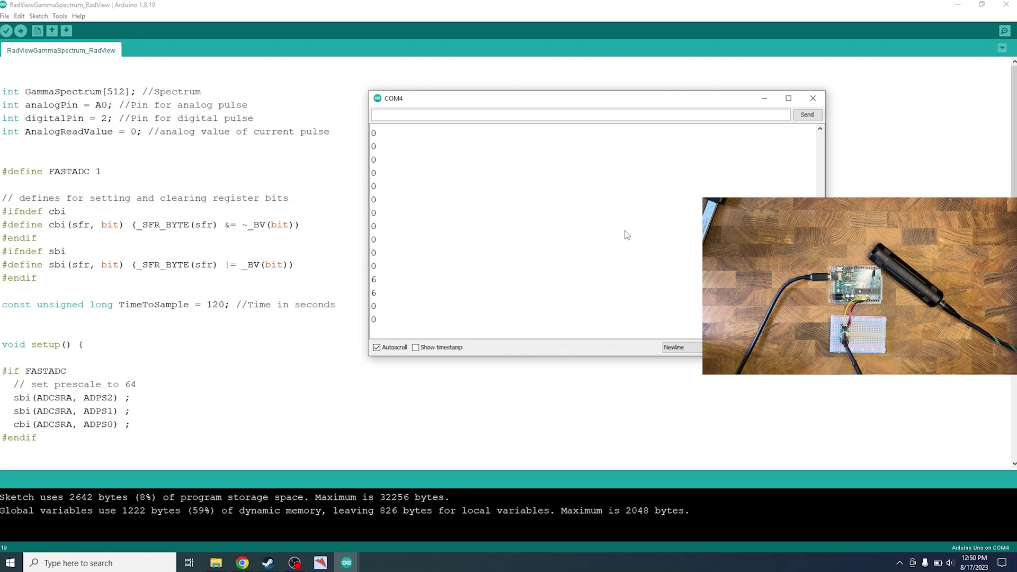
pyautogui.hotkey('ctrl', 'a')
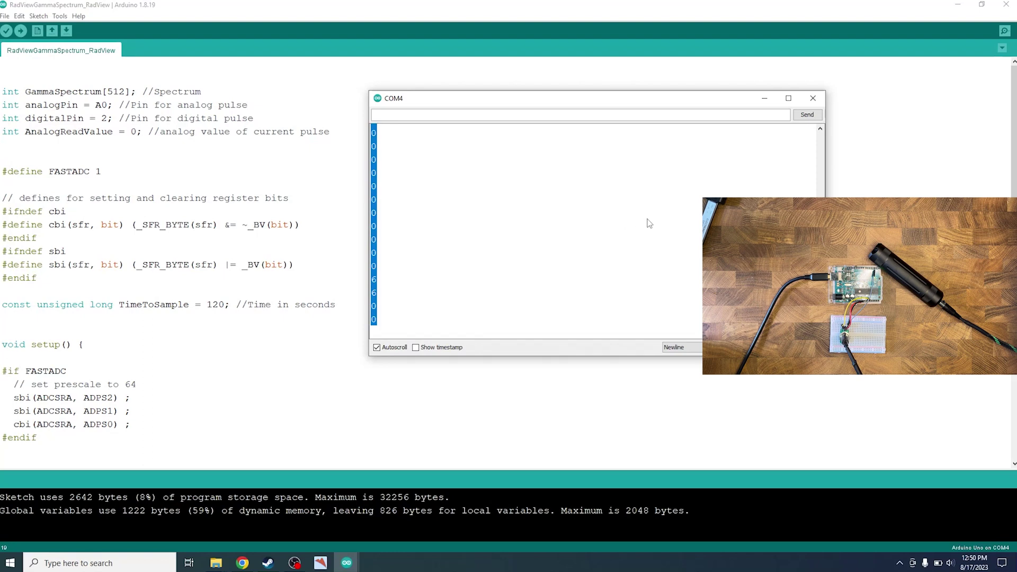
# Step: Create a new text document named KnownSpectrum in Downloads and choose Notepad to open it
pyautogui.moveTo(216, 562)
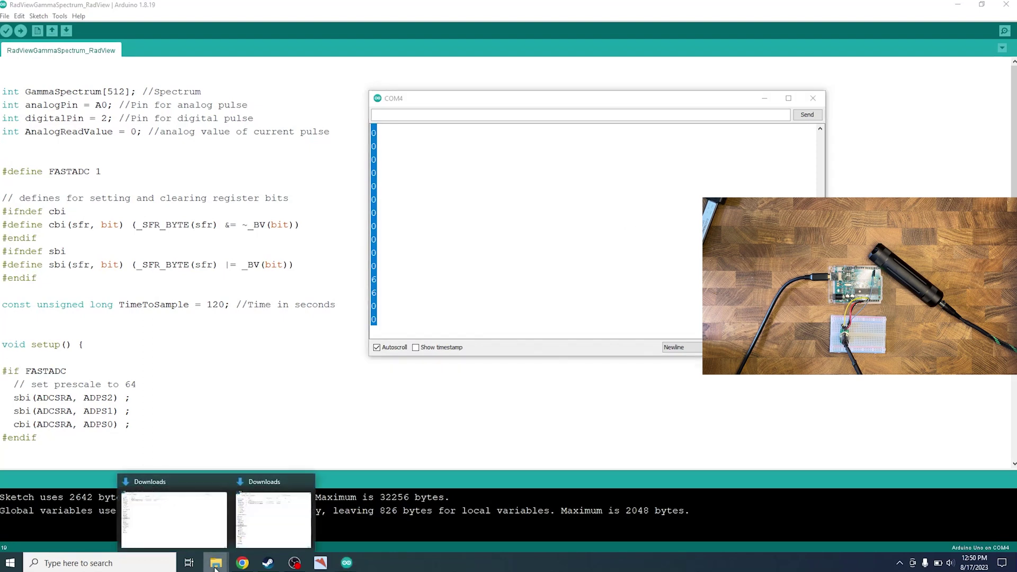
pyautogui.click(200, 531)
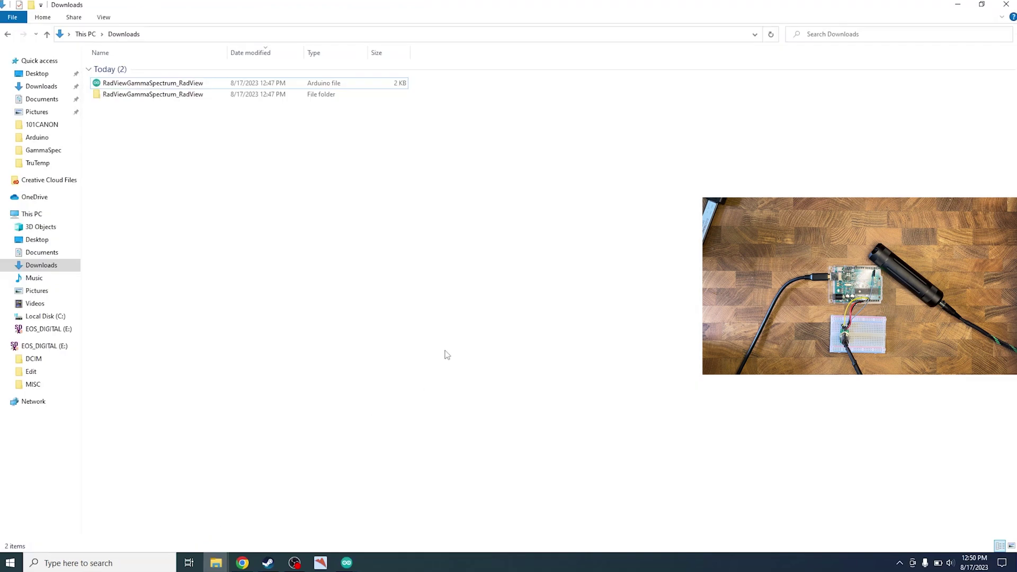
pyautogui.rightClick(254, 217)
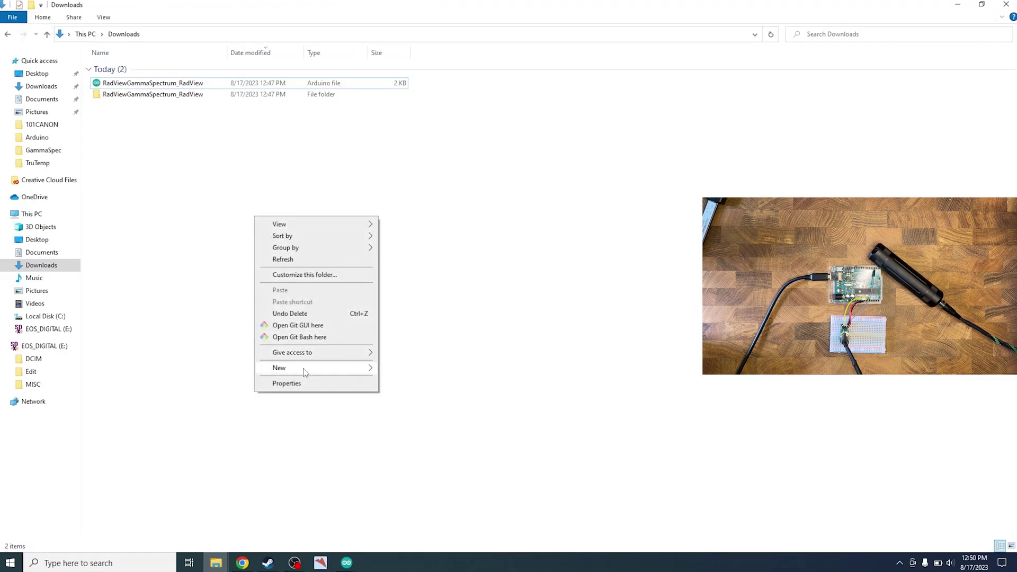
pyautogui.moveTo(305, 372)
pyautogui.click(414, 408)
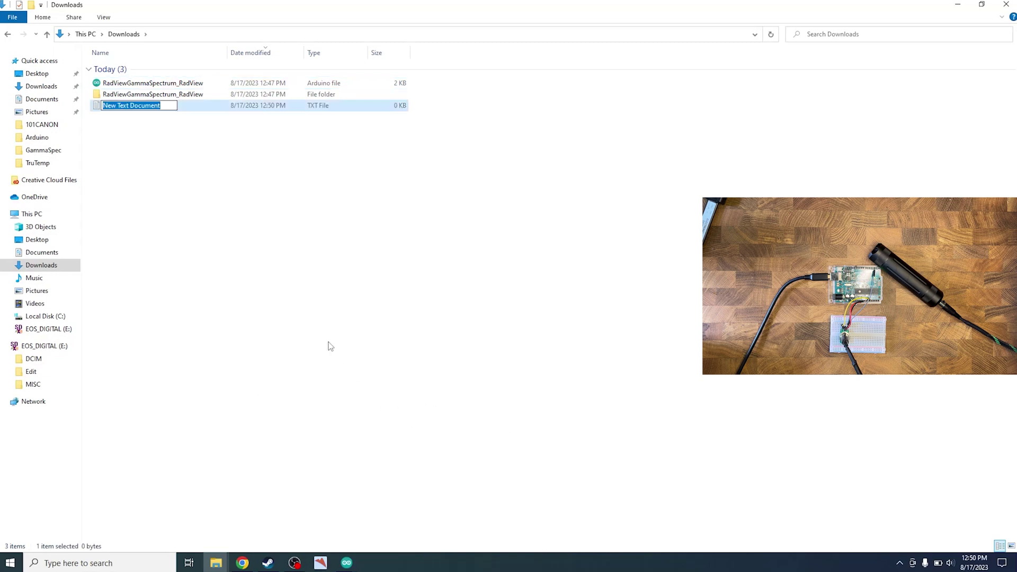
pyautogui.write('KnownSpe')
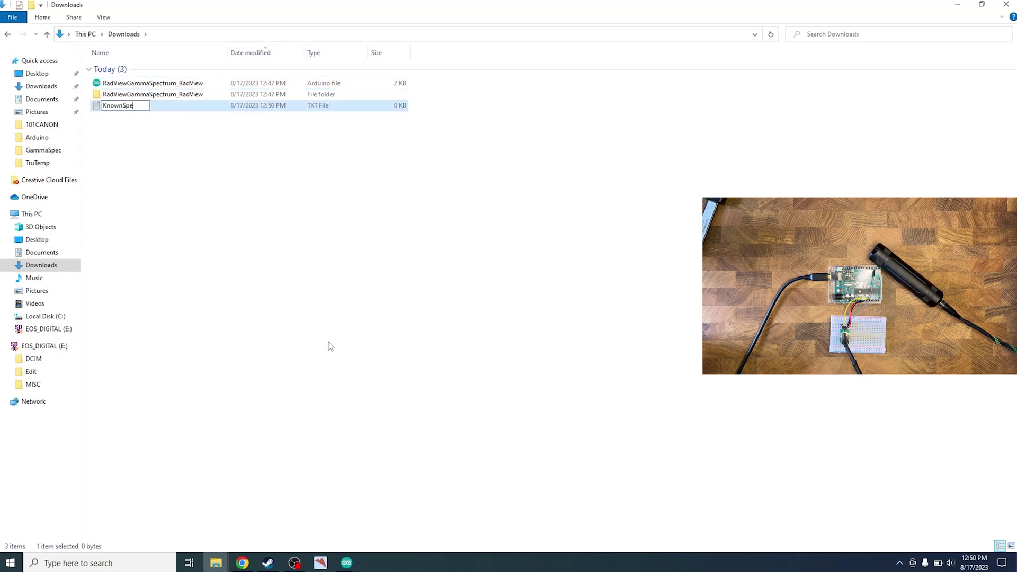
pyautogui.write('ctrum')
pyautogui.press('Return')
pyautogui.click(430, 186)
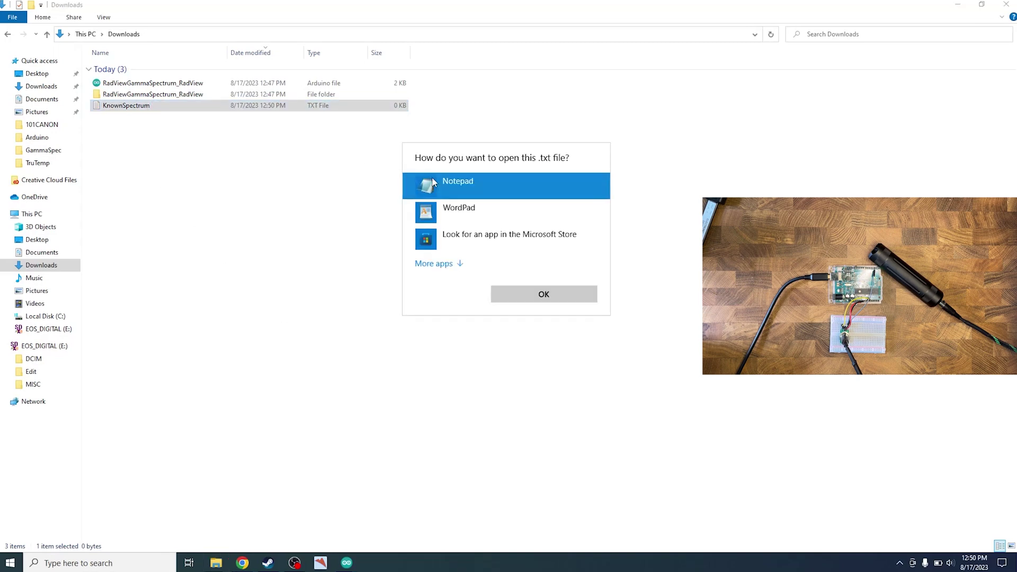
# Step: Paste the spectrum counts into KnownSpectrum, save it, and close Notepad
pyautogui.click(515, 296)
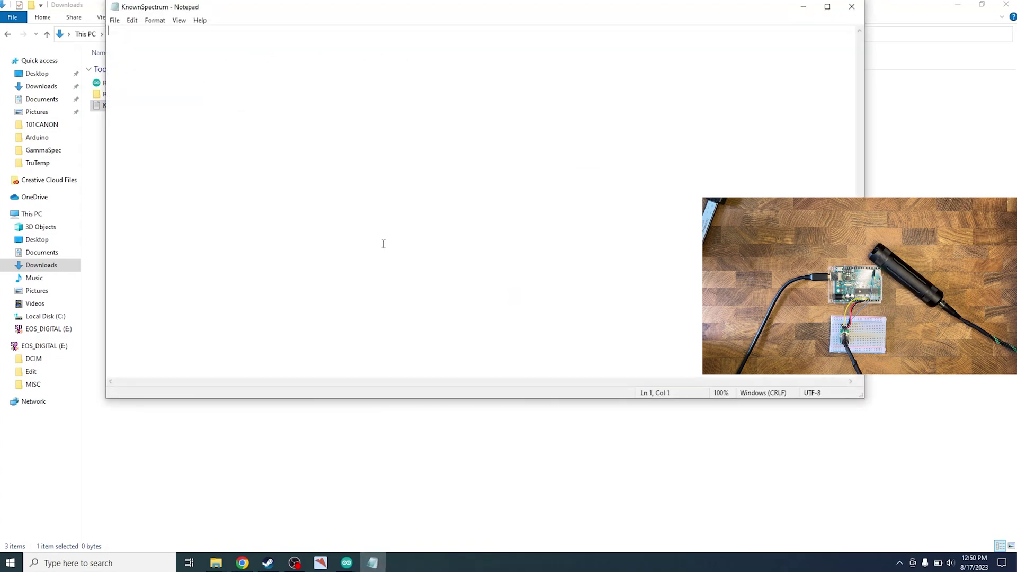
pyautogui.hotkey('ctrl', 'v')
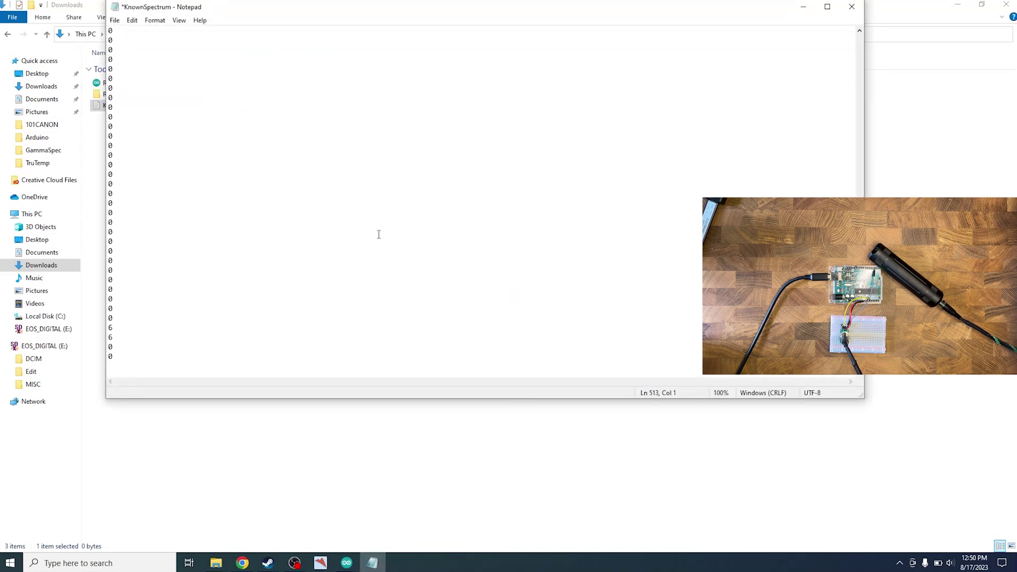
pyautogui.scroll(-20, 379, 234)
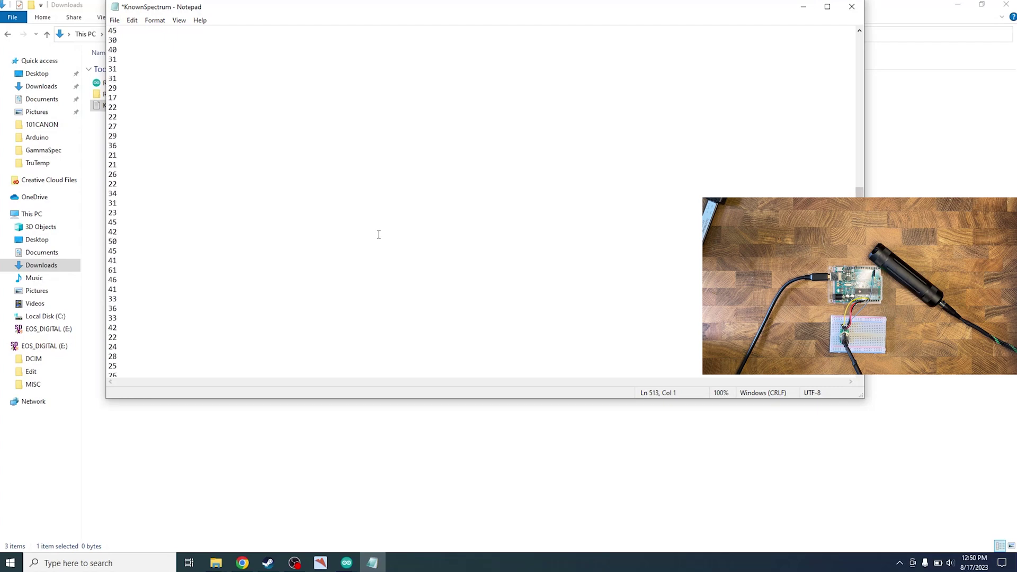
pyautogui.scroll(20, 379, 234)
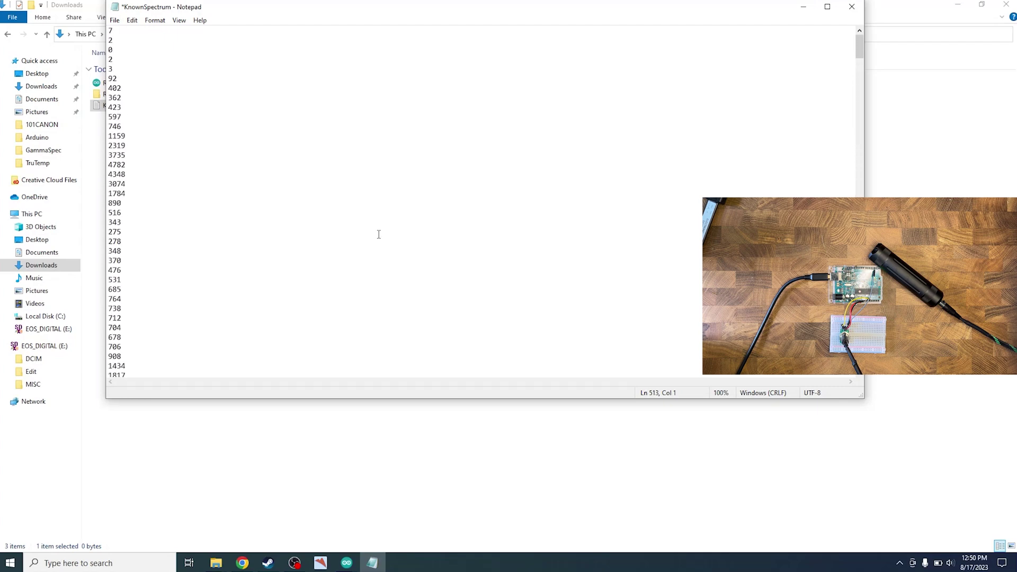
pyautogui.hotkey('ctrl', 's')
pyautogui.click(114, 20)
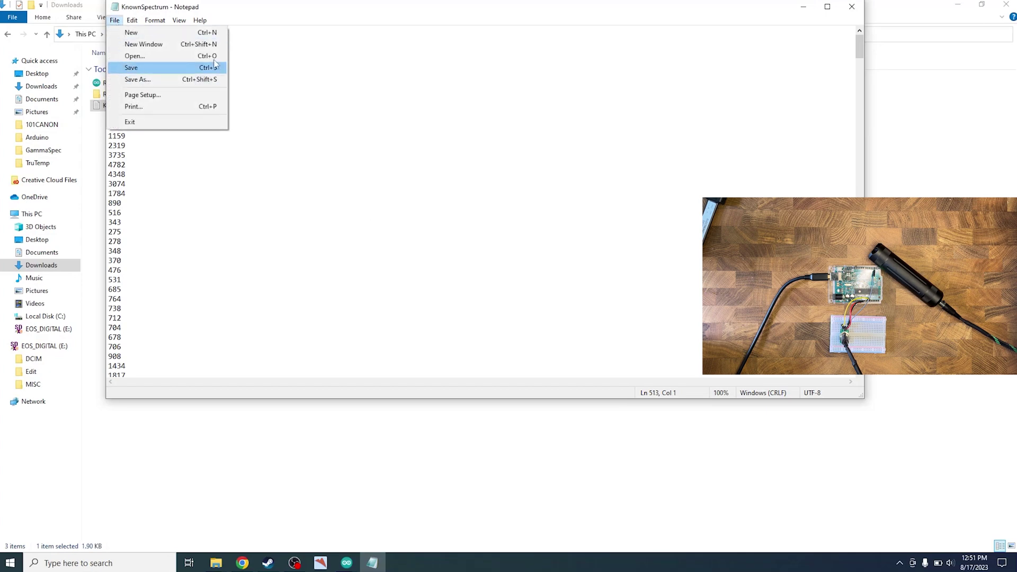
pyautogui.click(852, 7)
# Step: Download InterSpec-win32-x64_WebView2_v1.0.11_0.zip from the GitHub v1.0.11 release assets
pyautogui.click(851, 6)
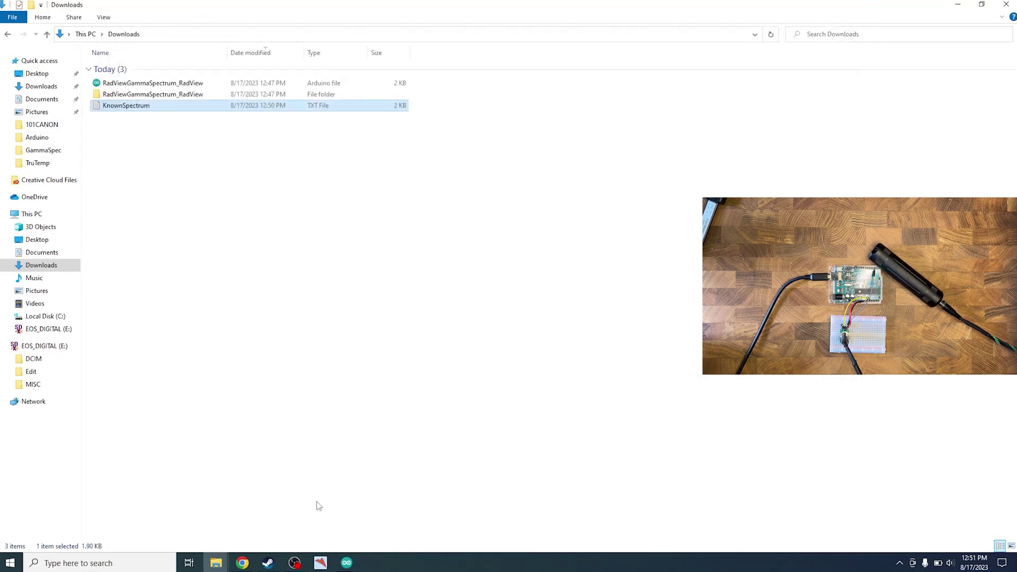
pyautogui.click(242, 562)
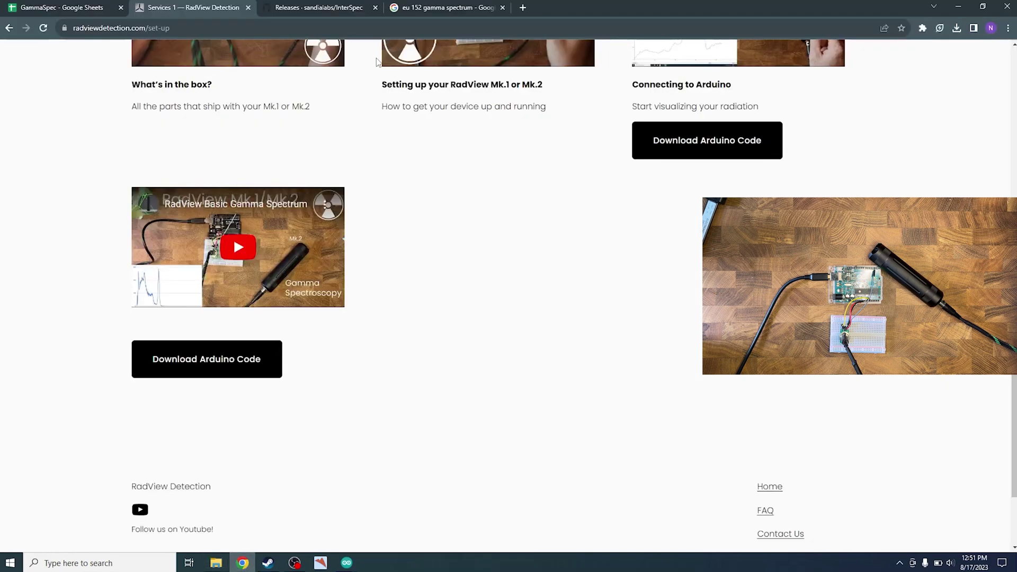
pyautogui.click(323, 8)
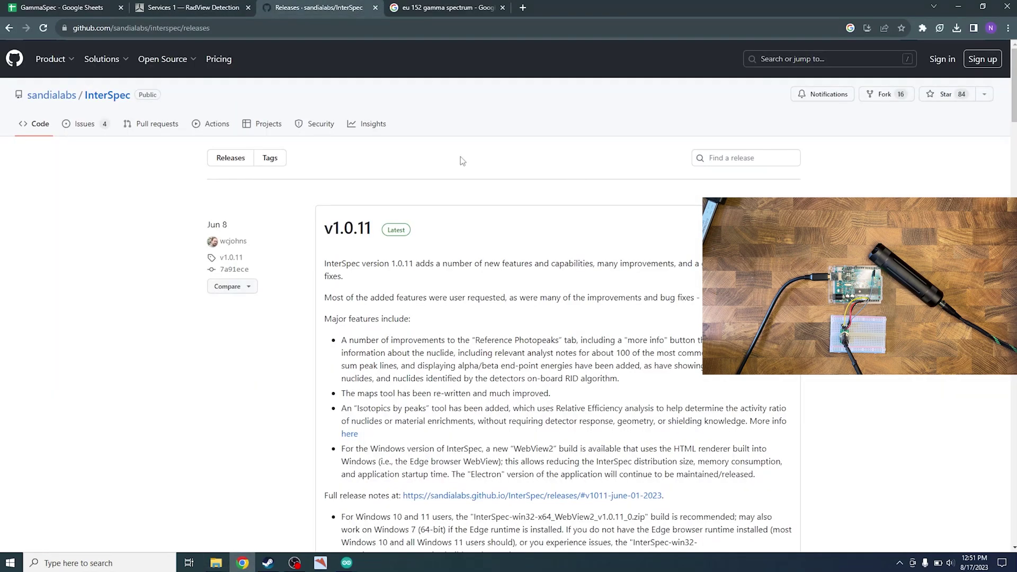
pyautogui.scroll(-7, 429, 331)
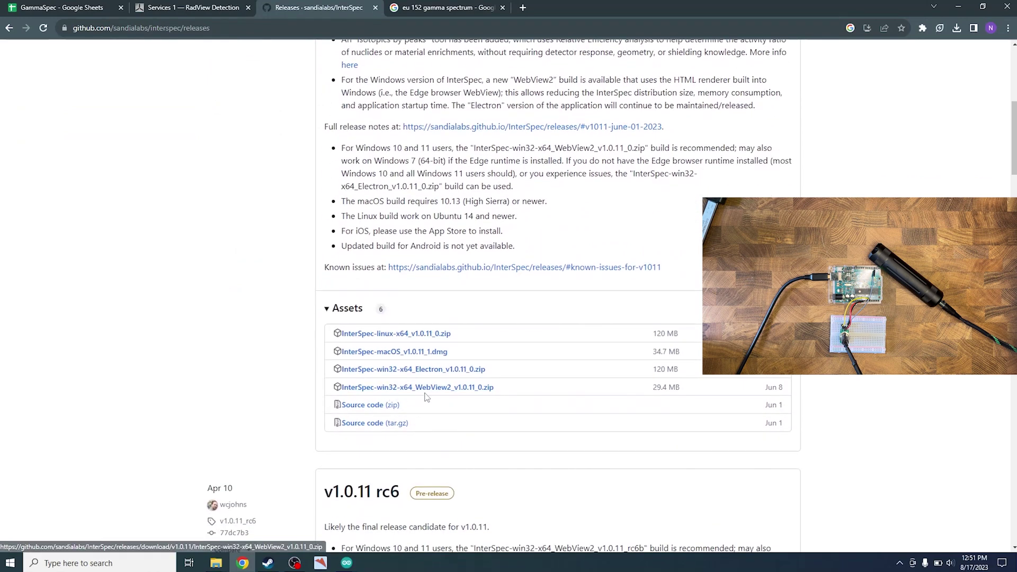
pyautogui.click(429, 387)
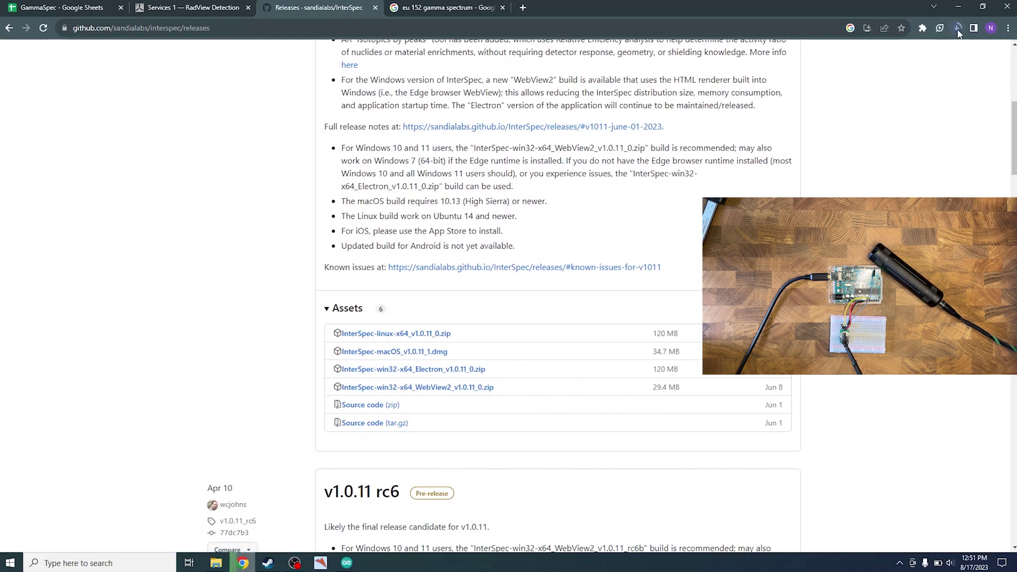
pyautogui.moveTo(214, 565)
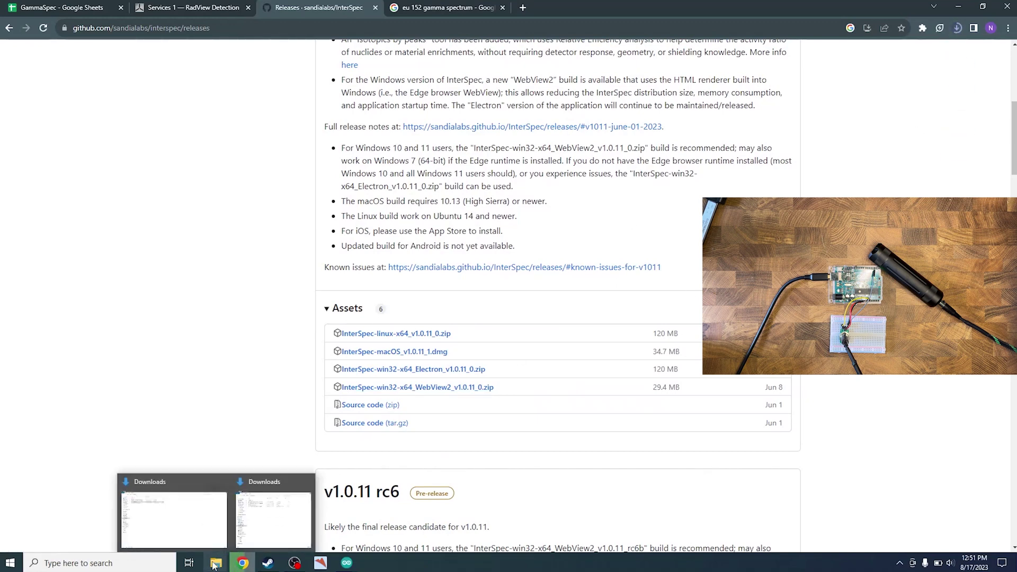
pyautogui.click(194, 516)
# Step: Extract all files from the InterSpec zip into its default Downloads folder
pyautogui.click(360, 360)
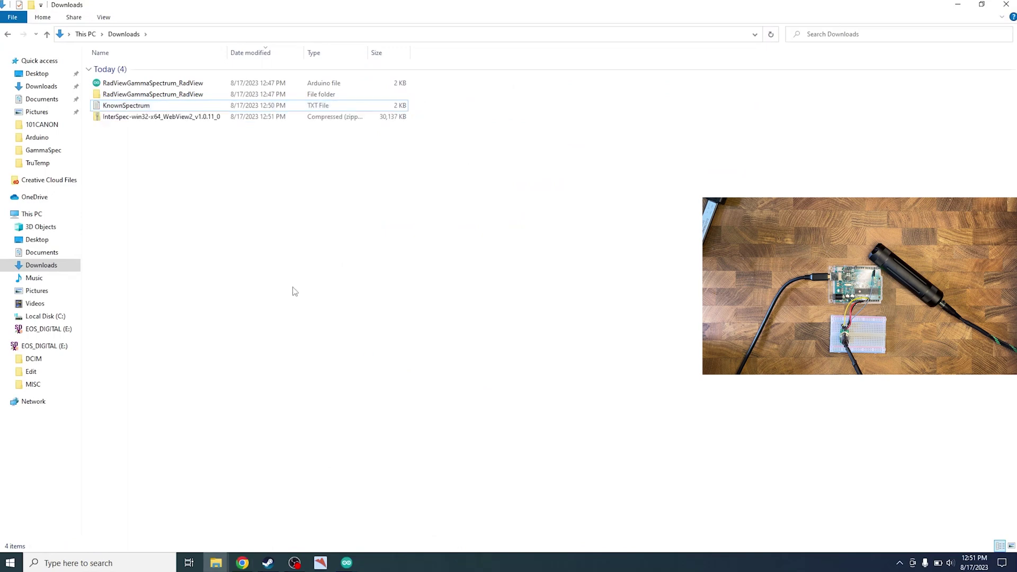
pyautogui.click(98, 118)
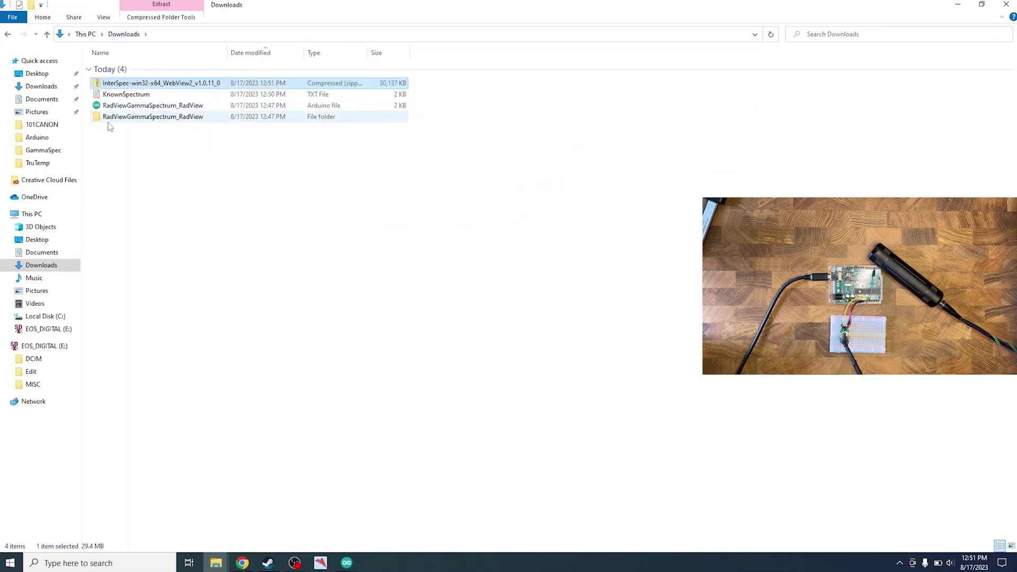
pyautogui.rightClick(128, 87)
pyautogui.click(177, 131)
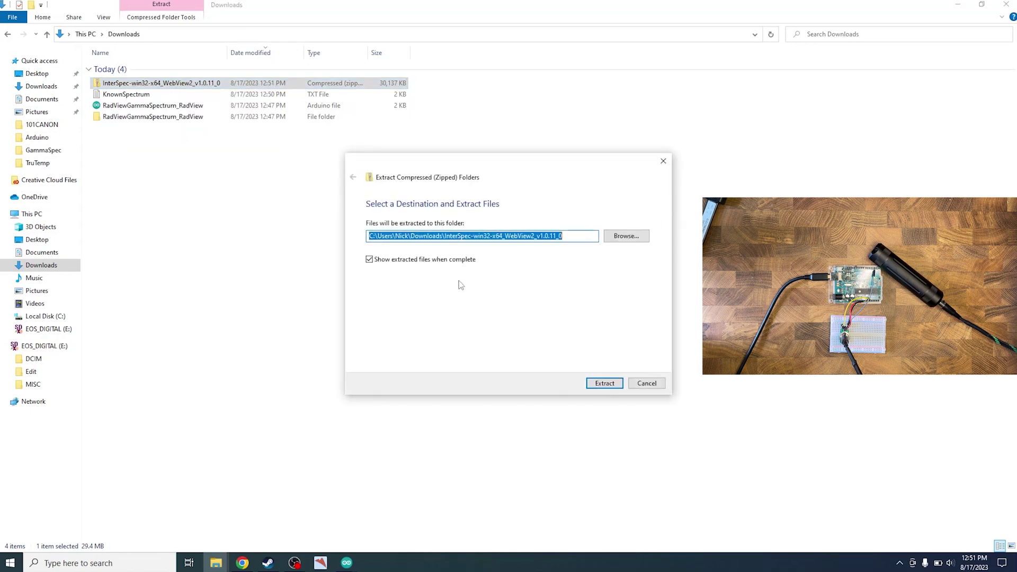
pyautogui.click(599, 383)
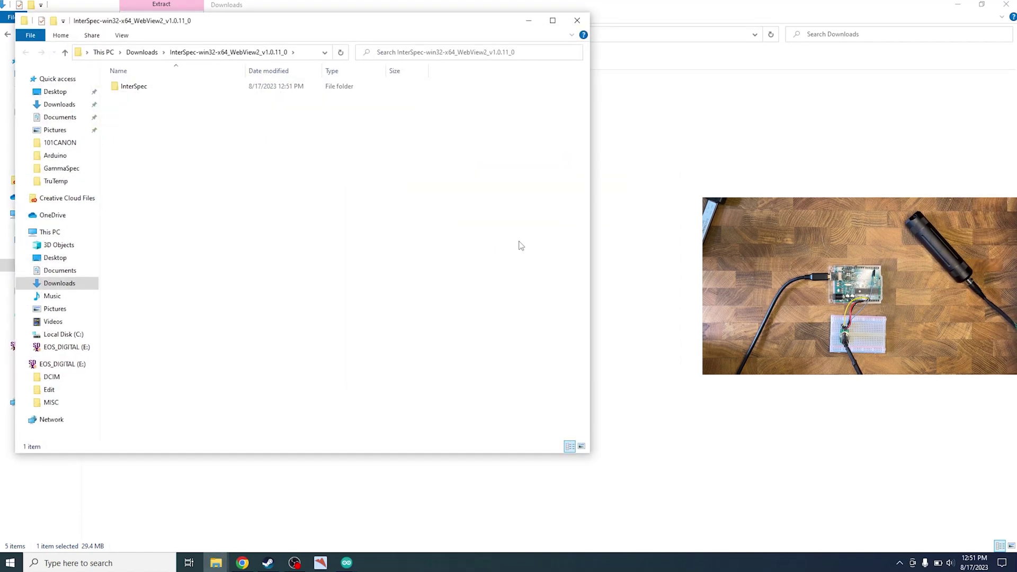
# Step: Open the extracted InterSpec folder and launch InterSpec.exe
pyautogui.doubleClick(133, 86)
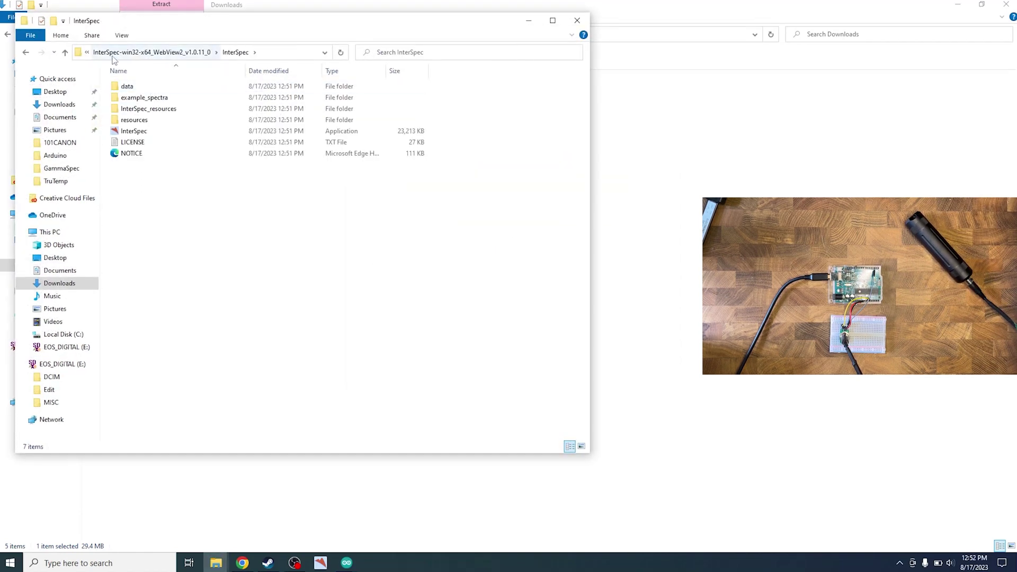
pyautogui.click(65, 53)
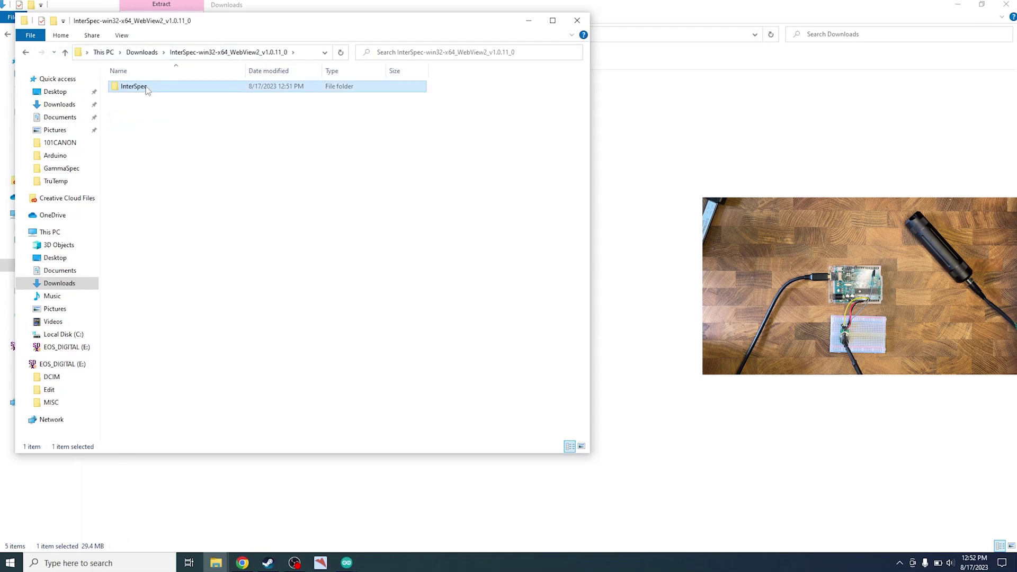
pyautogui.doubleClick(147, 90)
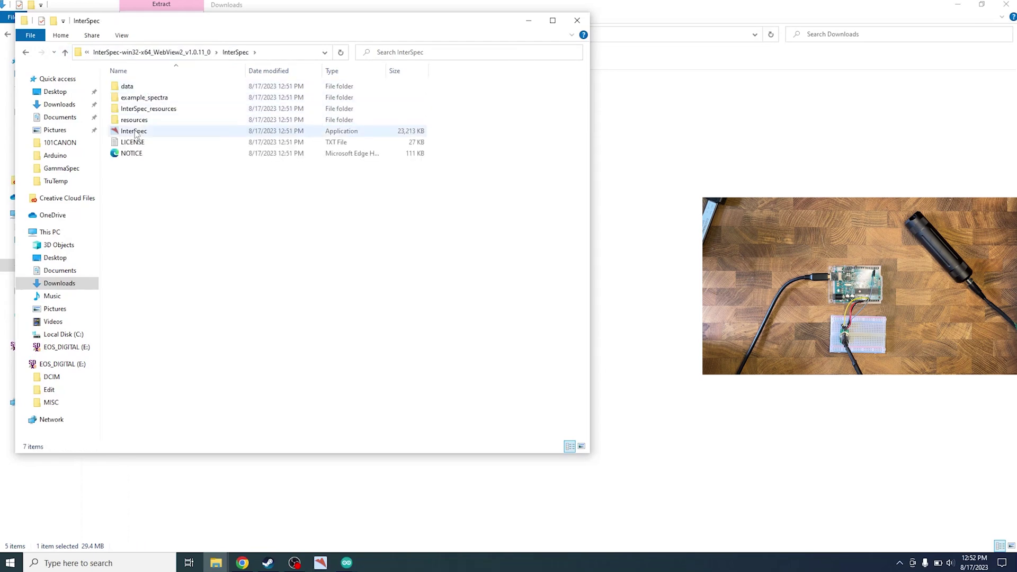
pyautogui.doubleClick(138, 132)
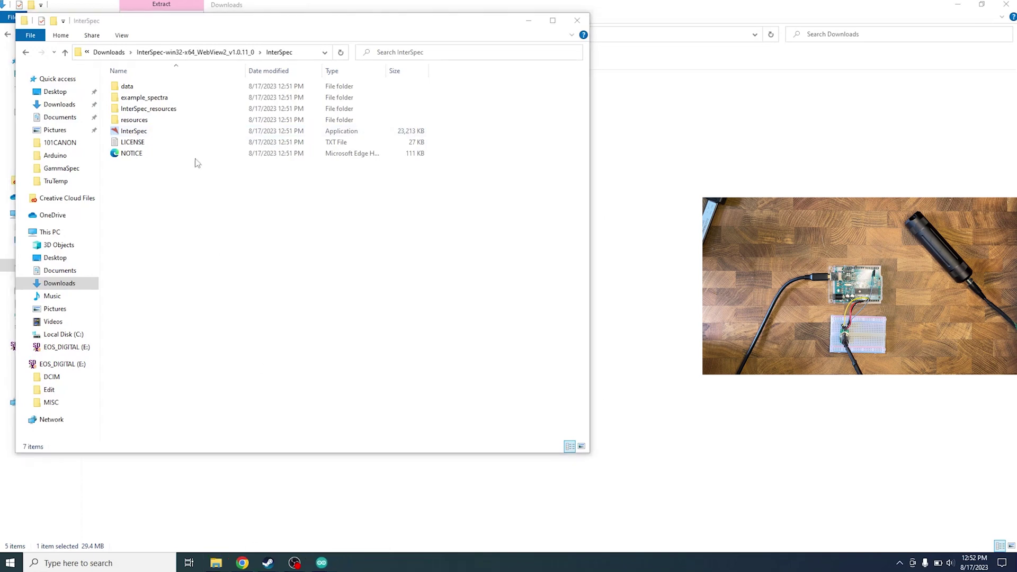
# Step: Pin InterSpec to the taskbar and maximize the InterSpec window
pyautogui.click(136, 133)
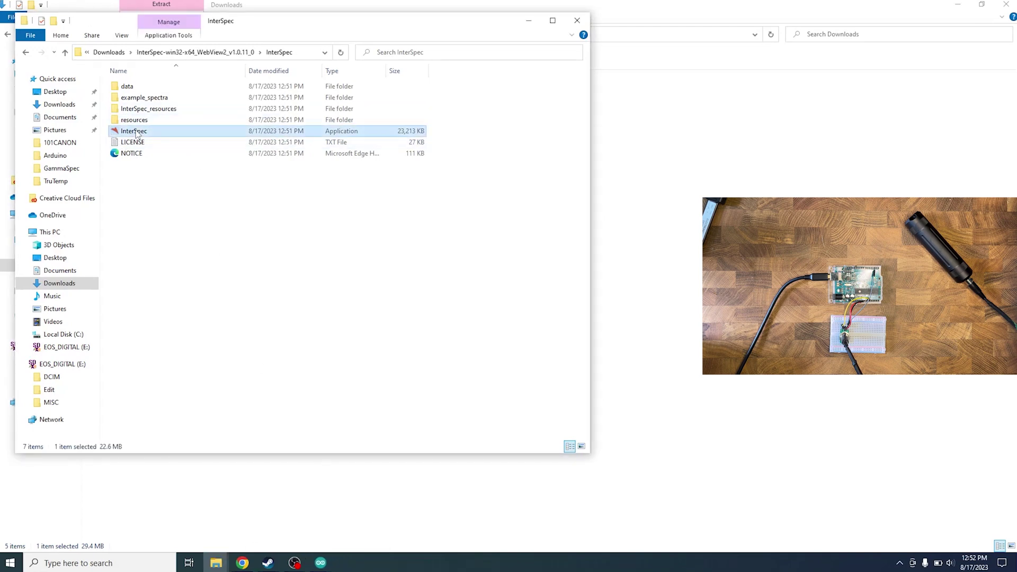
pyautogui.rightClick(136, 133)
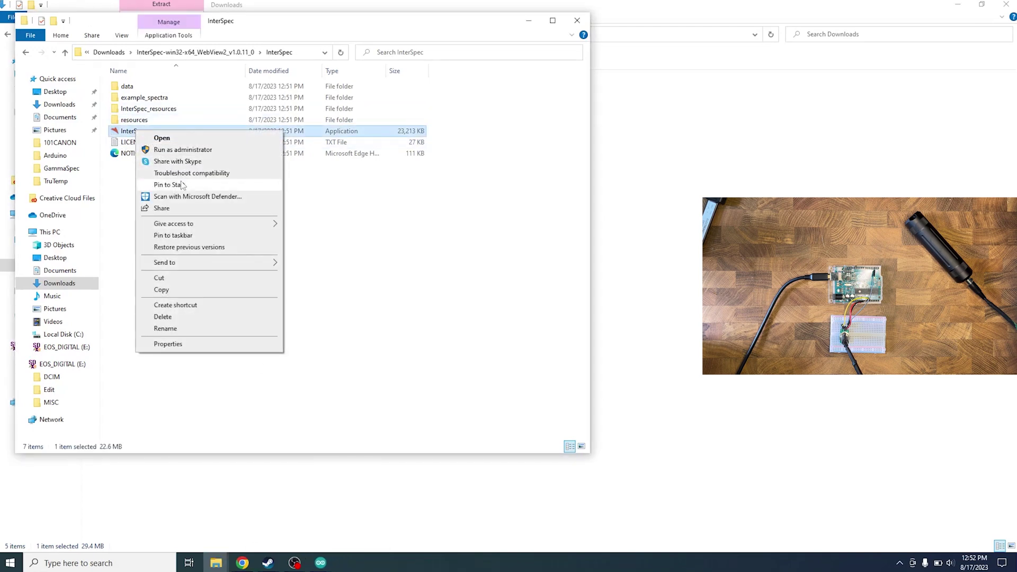
pyautogui.click(173, 235)
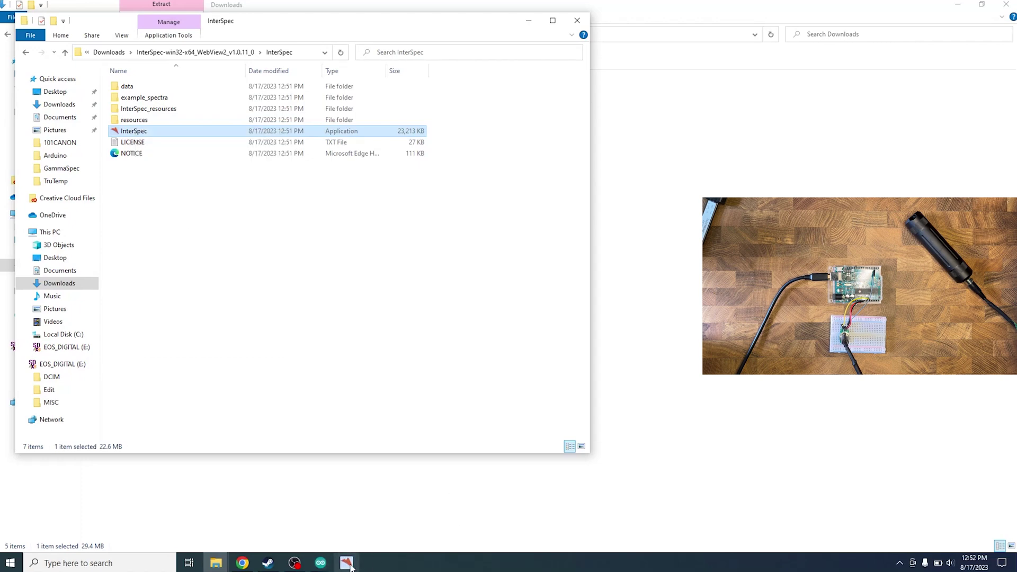
pyautogui.doubleClick(120, 132)
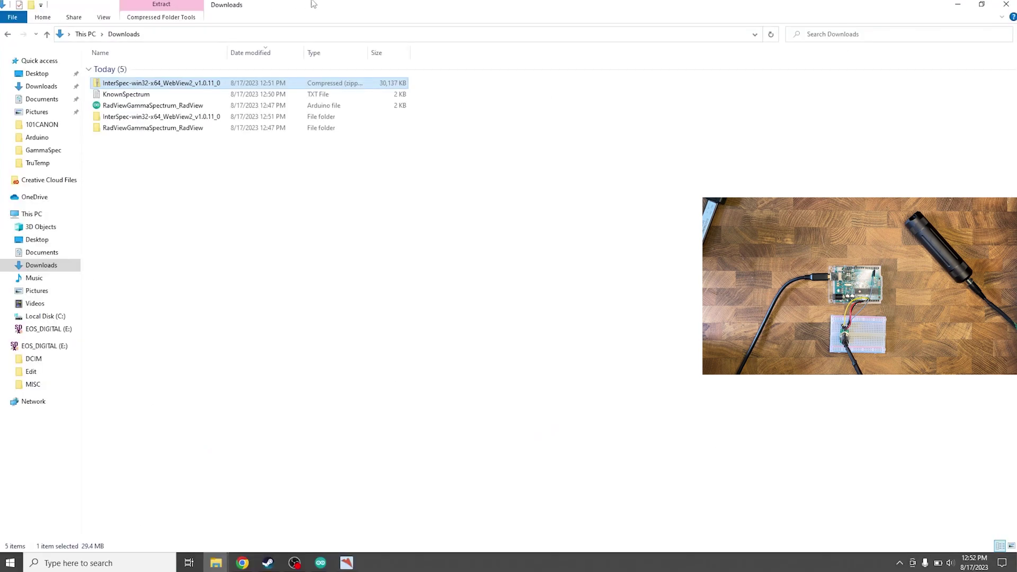
# Step: Drag KnownSpectrum.txt from Explorer onto InterSpec as the Foreground spectrum
pyautogui.moveTo(313, 5); pyautogui.dragTo(665, 141)
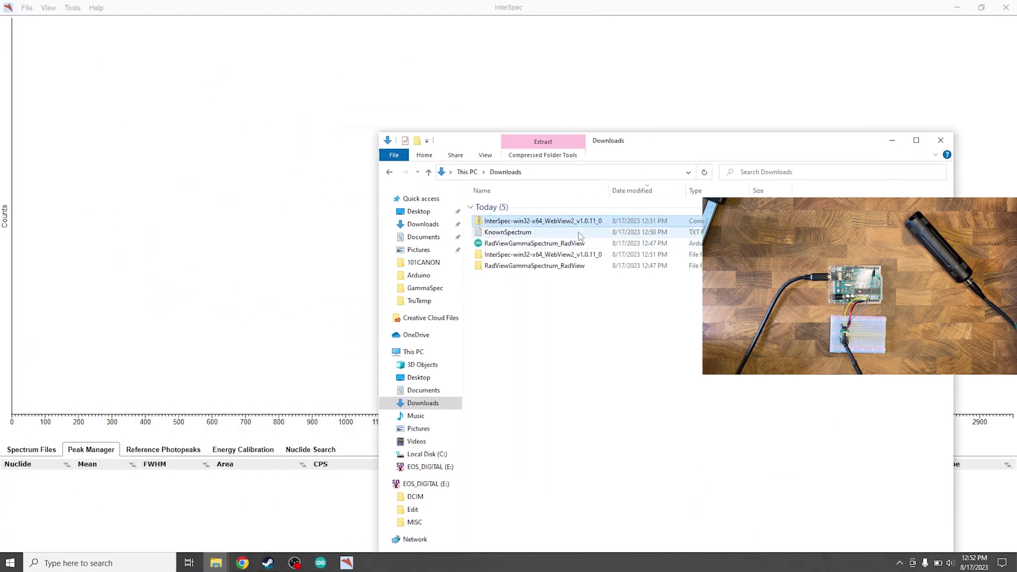
pyautogui.moveTo(578, 232); pyautogui.dragTo(140, 169)
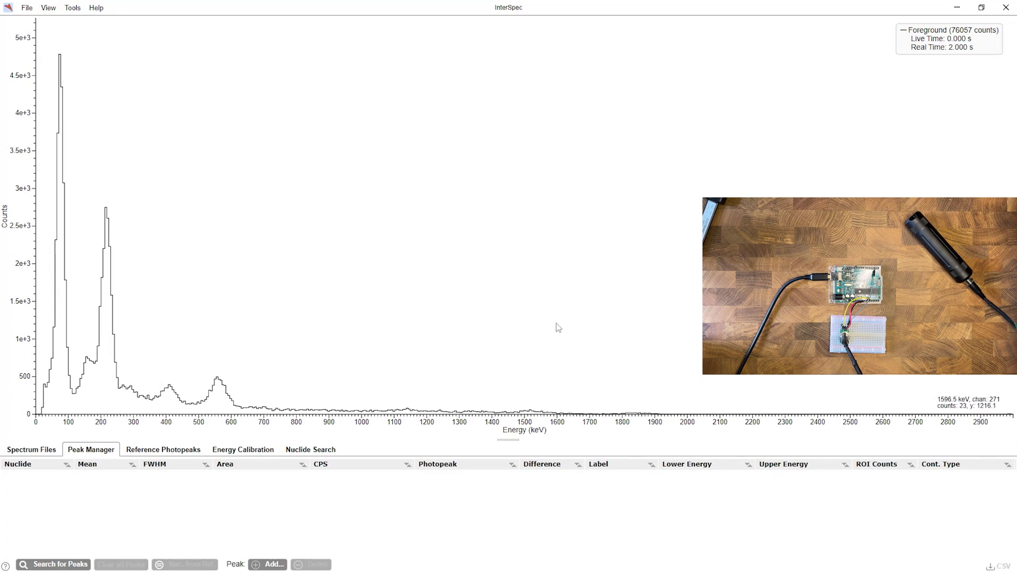
# Step: Zoom the spectrum chart to roughly 880–2270 keV to inspect peaks near 1140 and 1520 keV
pyautogui.scroll(2, 760, 376)
pyautogui.scroll(-4, 761, 376)
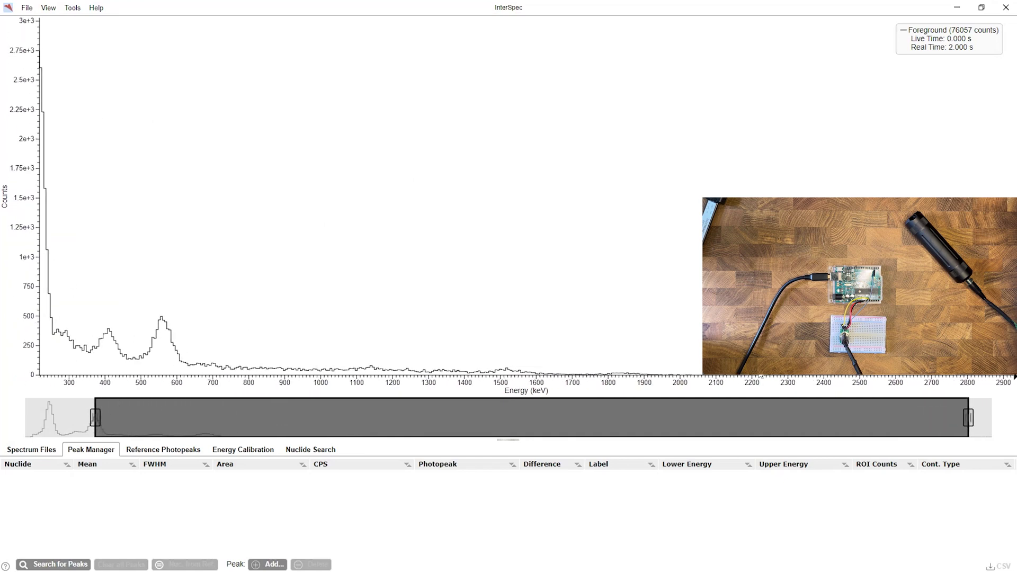
pyautogui.scroll(-1, 760, 376)
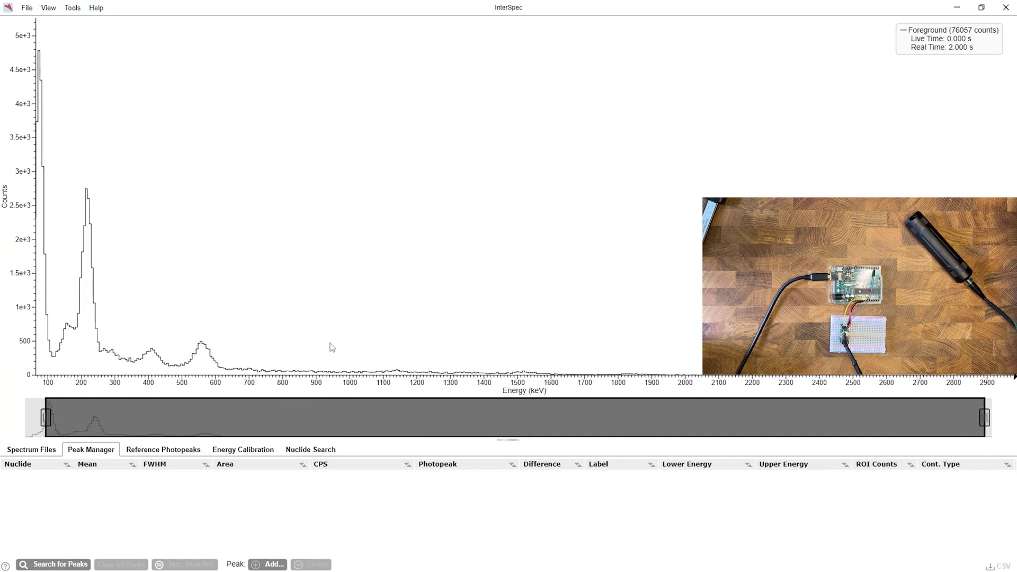
pyautogui.scroll(5, 543, 367)
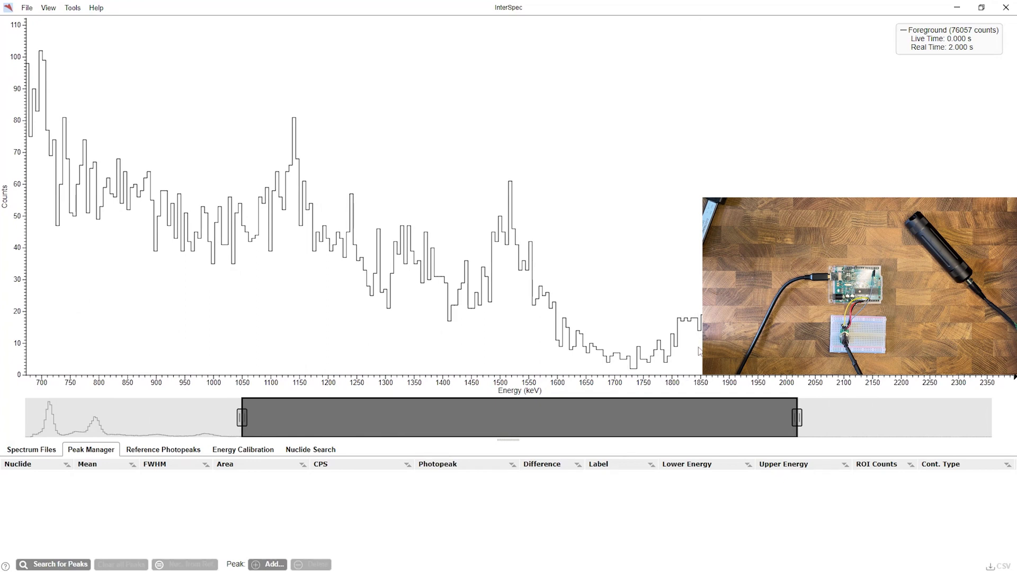
pyautogui.scroll(2, 684, 351)
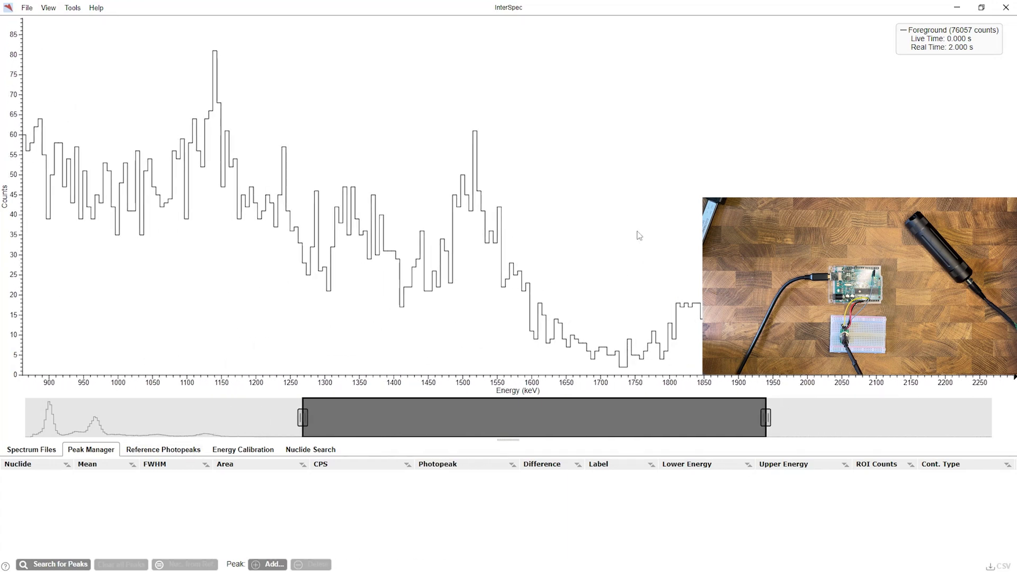
# Step: Overlay the Eu152 reference photopeak lines and zoom the chart to roughly 830–2300 keV
pyautogui.click(171, 453)
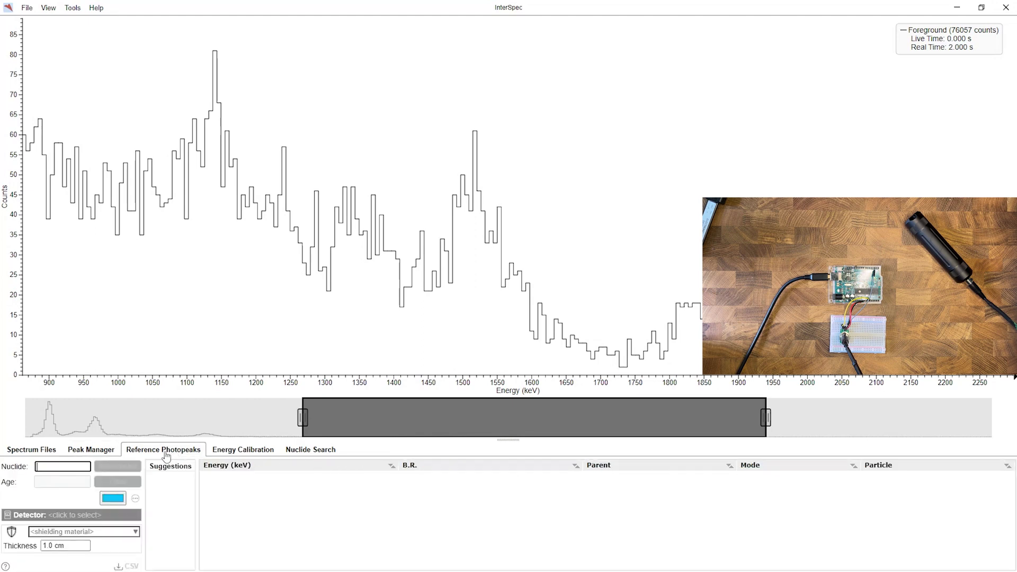
pyautogui.click(57, 465)
pyautogui.write('eu152')
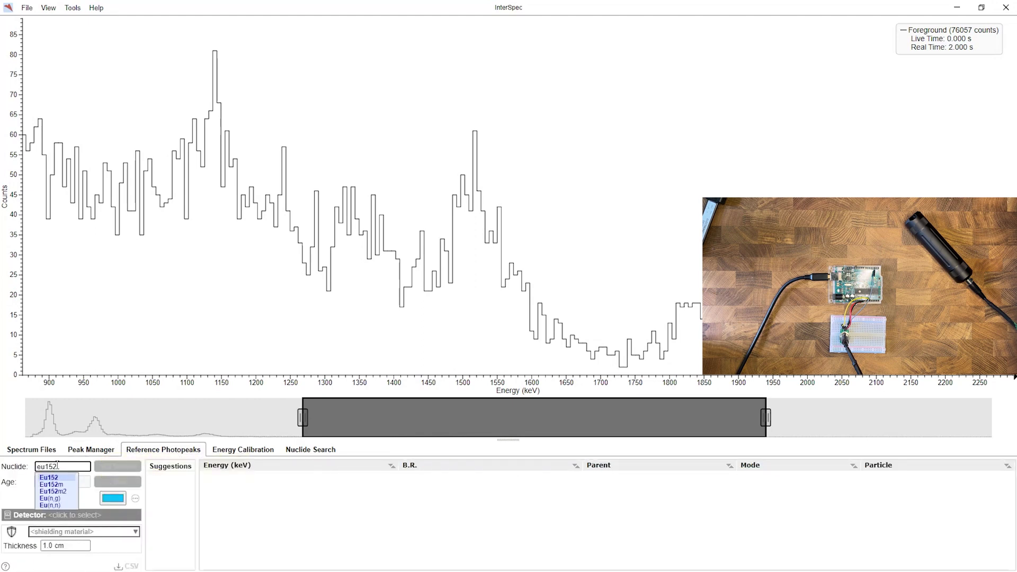
pyautogui.press('Return')
pyautogui.scroll(-3, 469, 298)
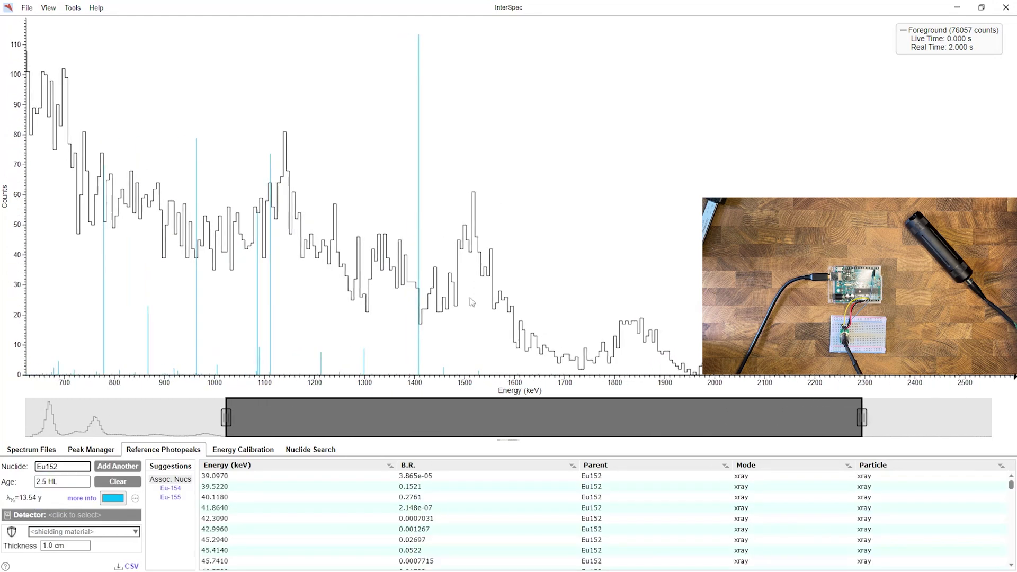
pyautogui.scroll(-2, 471, 301)
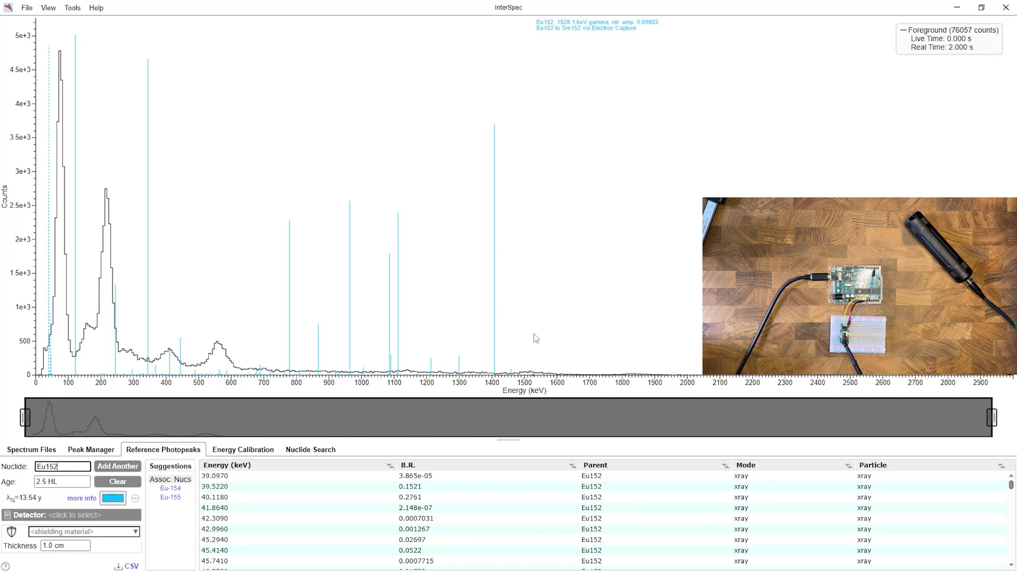
pyautogui.scroll(2, 533, 274)
pyautogui.scroll(2, 411, 333)
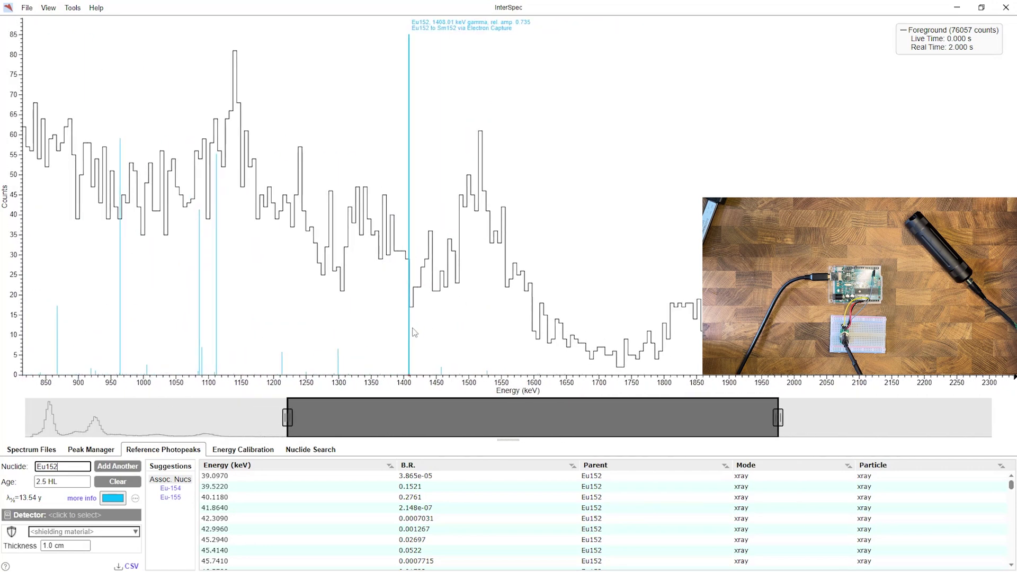
# Step: Fit the bump near 1850 keV and assign it the Eu152 1408.006 keV photopeak
pyautogui.doubleClick(685, 343)
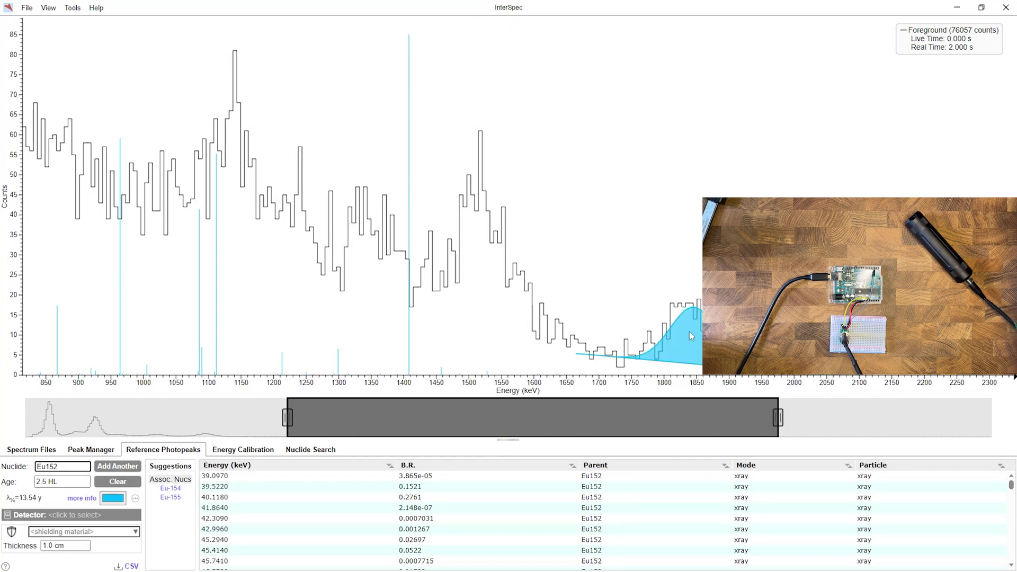
pyautogui.rightClick(689, 332)
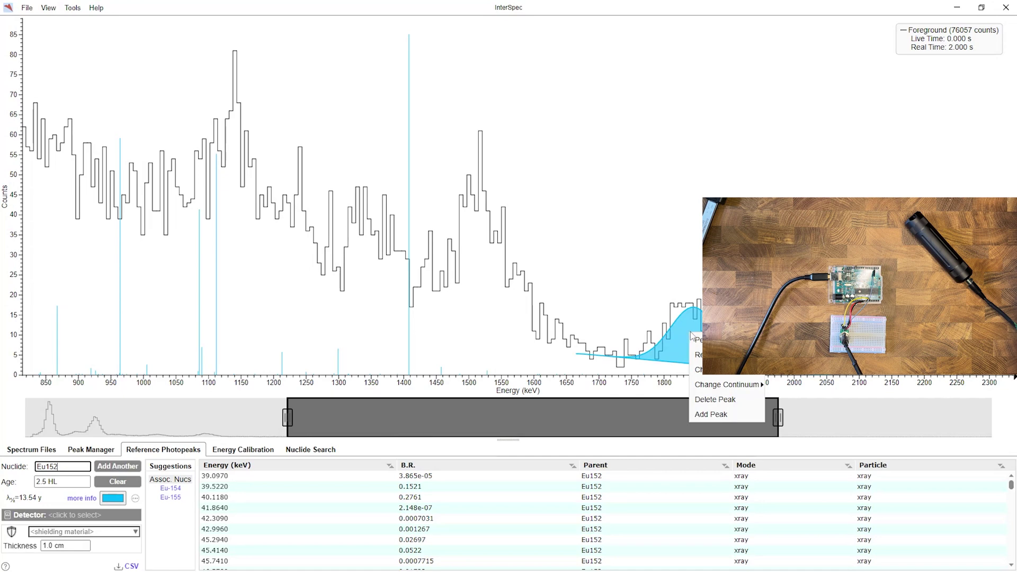
pyautogui.click(697, 340)
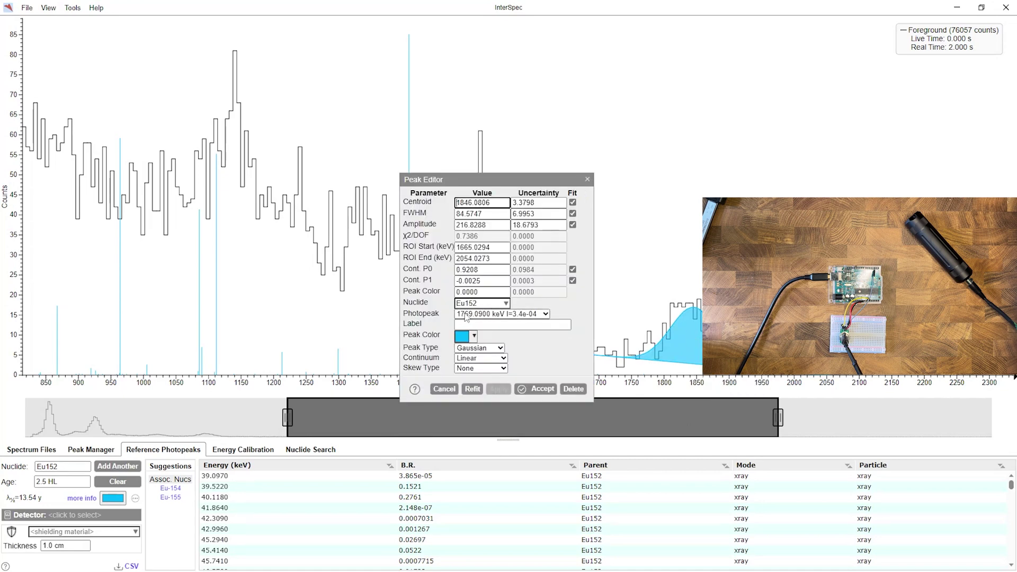
pyautogui.moveTo(410, 137)
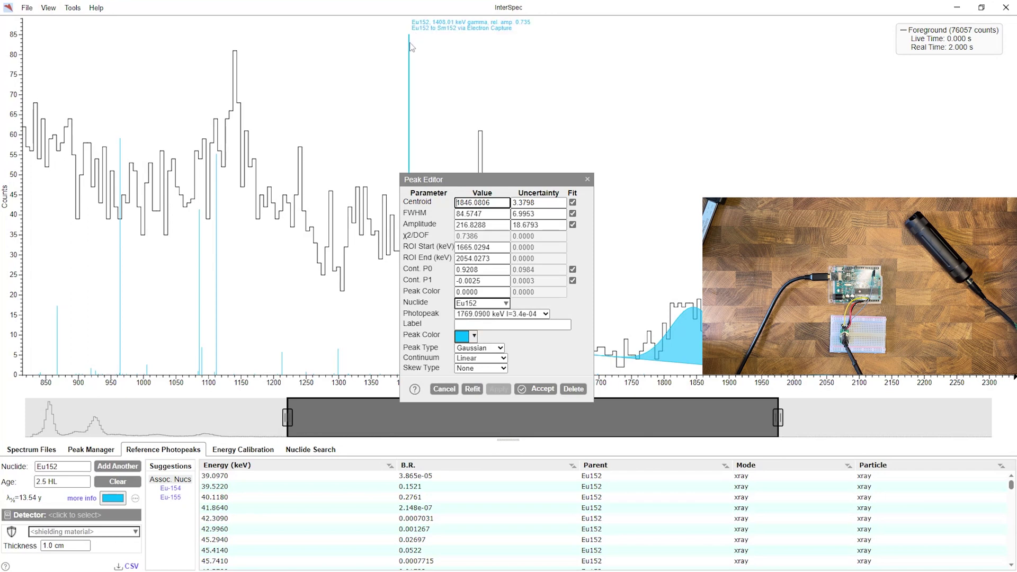
pyautogui.click(470, 314)
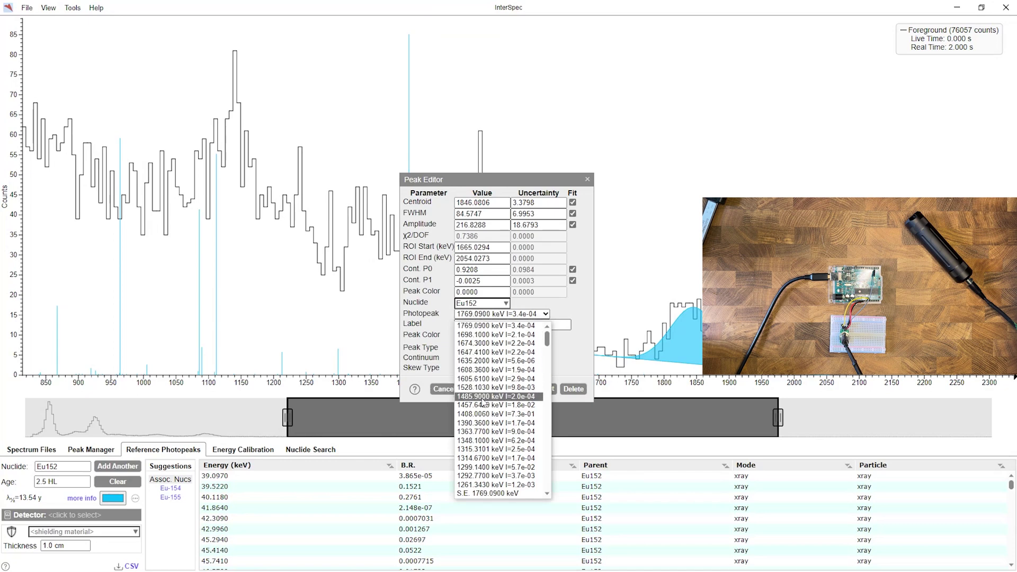
pyautogui.click(482, 415)
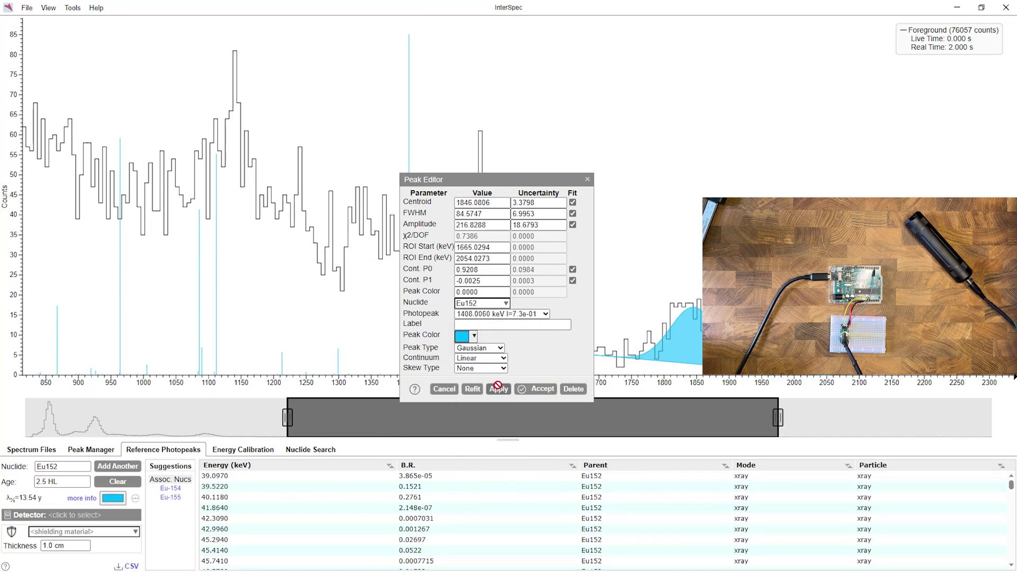
pyautogui.click(518, 389)
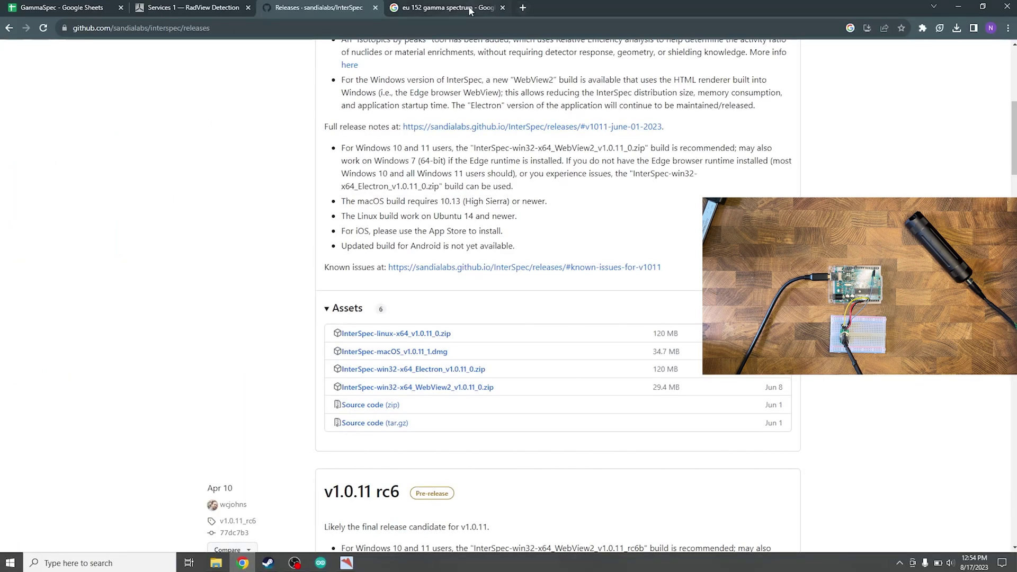
# Step: View the 'eu 152 gamma spectrum' reference image in Chrome, then minimize the browser
pyautogui.click(470, 9)
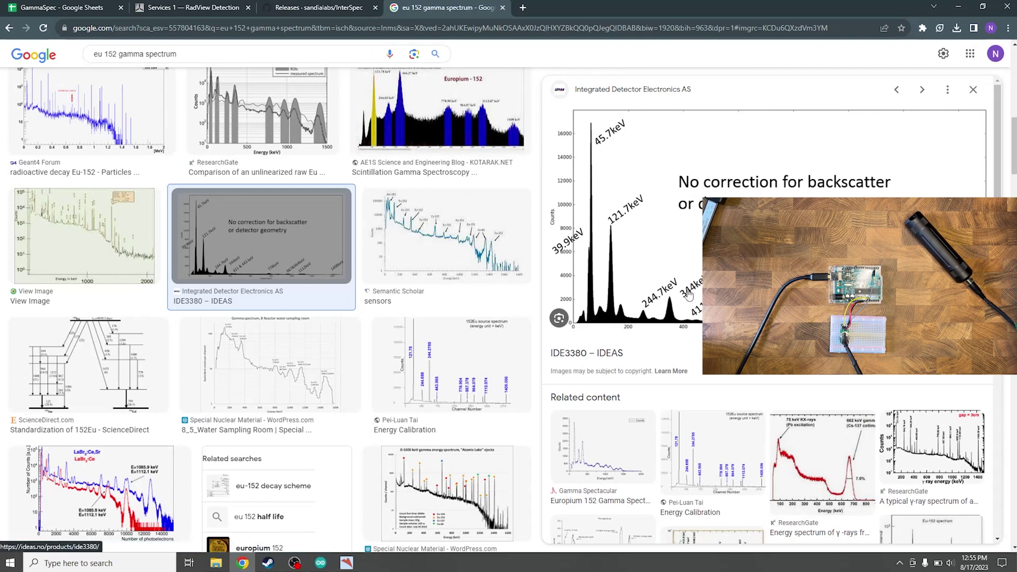
pyautogui.click(958, 8)
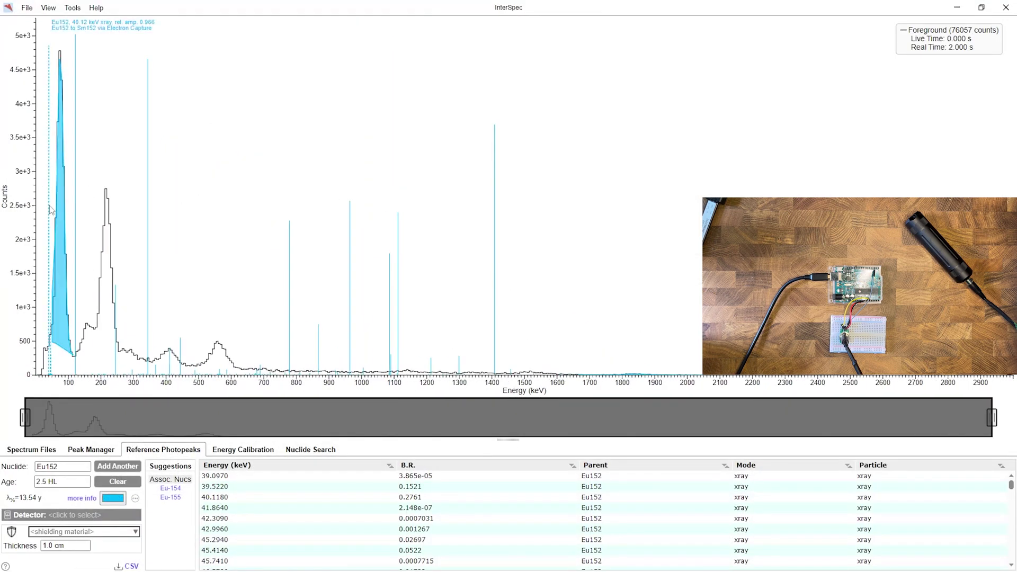
# Step: Check the photopeak assignment of the low-energy fitted peak
pyautogui.doubleClick(50, 210)
pyautogui.click(506, 245)
pyautogui.press('Escape')
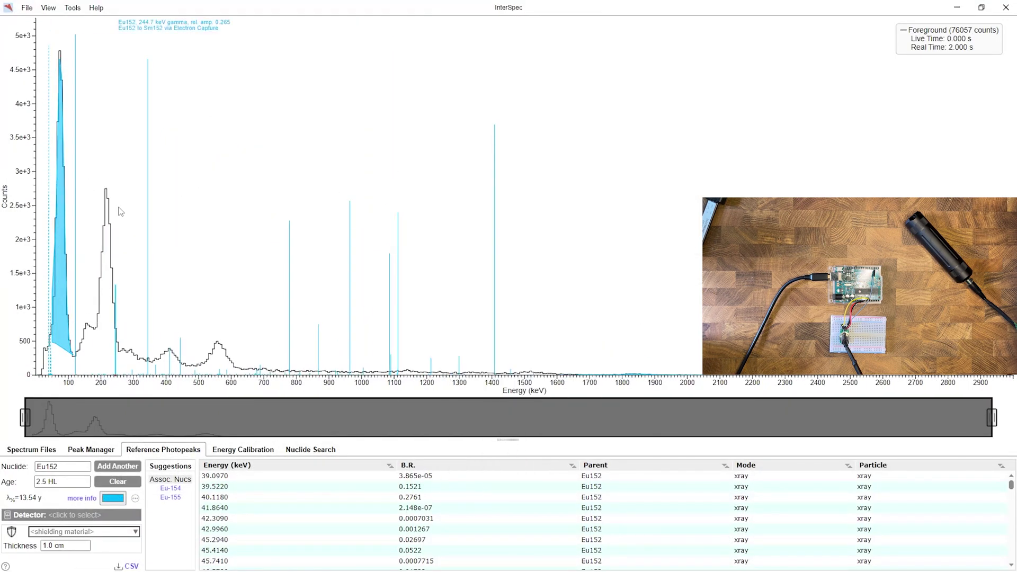
# Step: Fit the peak near 217 keV, assign Eu152 244.7 keV, and refit the calibration coefficients
pyautogui.doubleClick(109, 233)
pyautogui.doubleClick(106, 243)
pyautogui.click(501, 314)
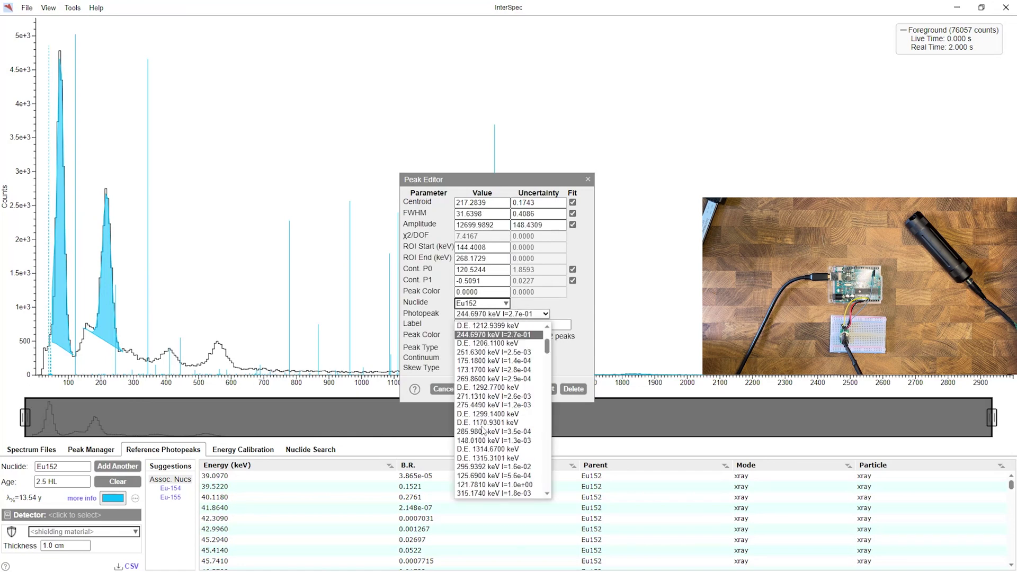
pyautogui.click(497, 335)
pyautogui.click(539, 389)
pyautogui.click(243, 449)
pyautogui.click(208, 564)
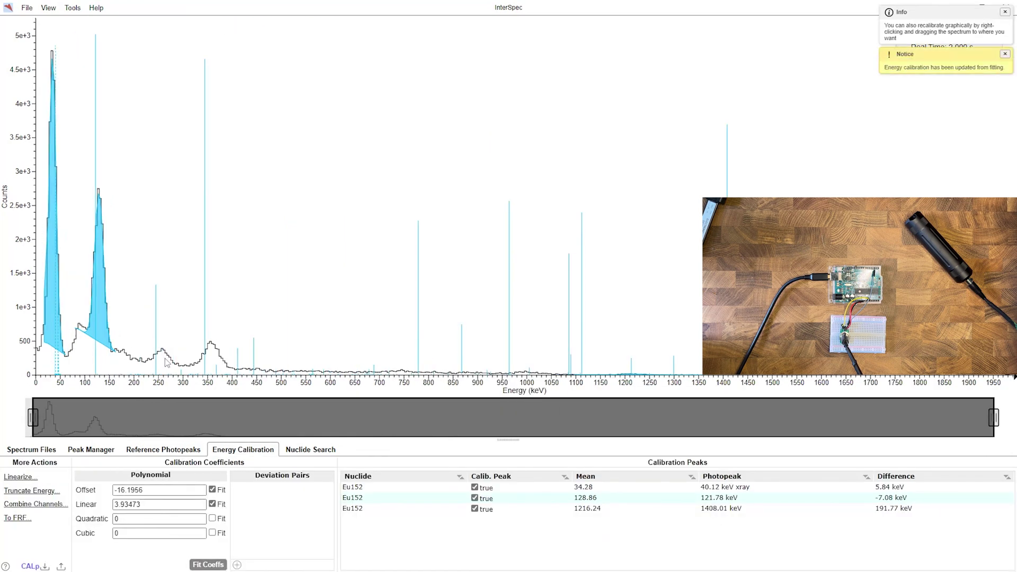
# Step: Fit the peak near 350 keV, accept its 344.28 keV assignment, and refit the calibration
pyautogui.doubleClick(215, 356)
pyautogui.scroll(2, 179, 375)
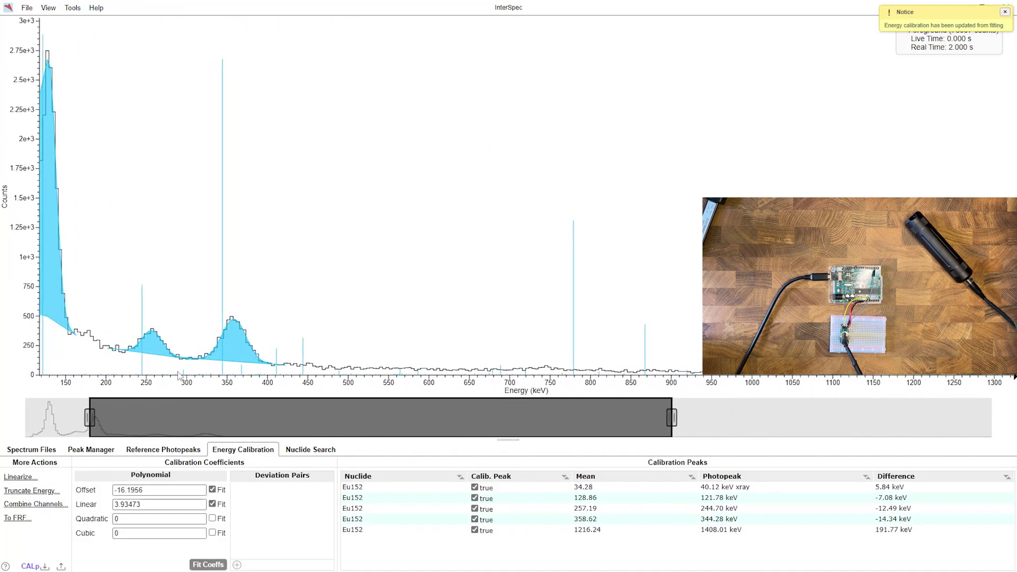
pyautogui.rightClick(158, 348)
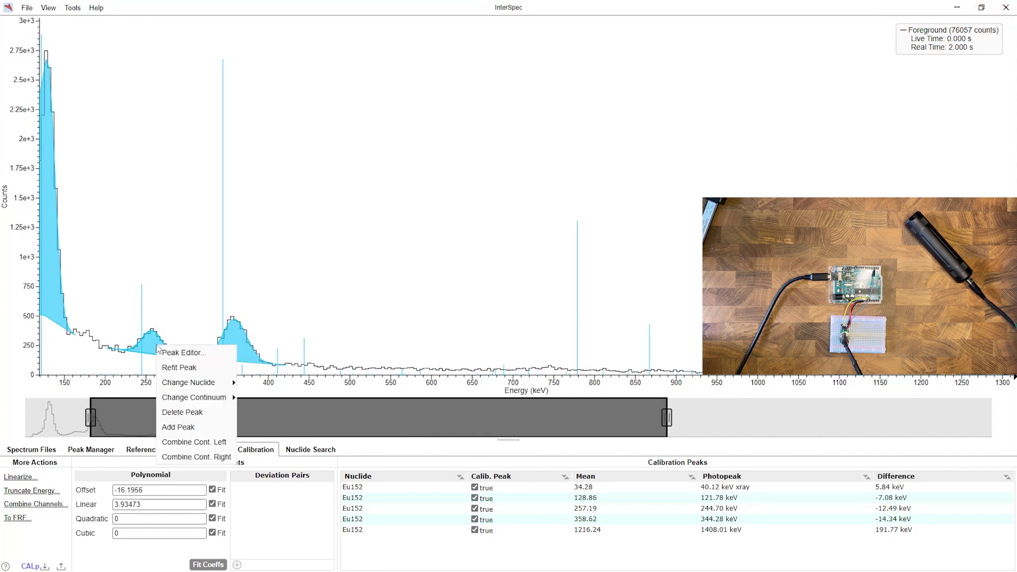
pyautogui.click(178, 352)
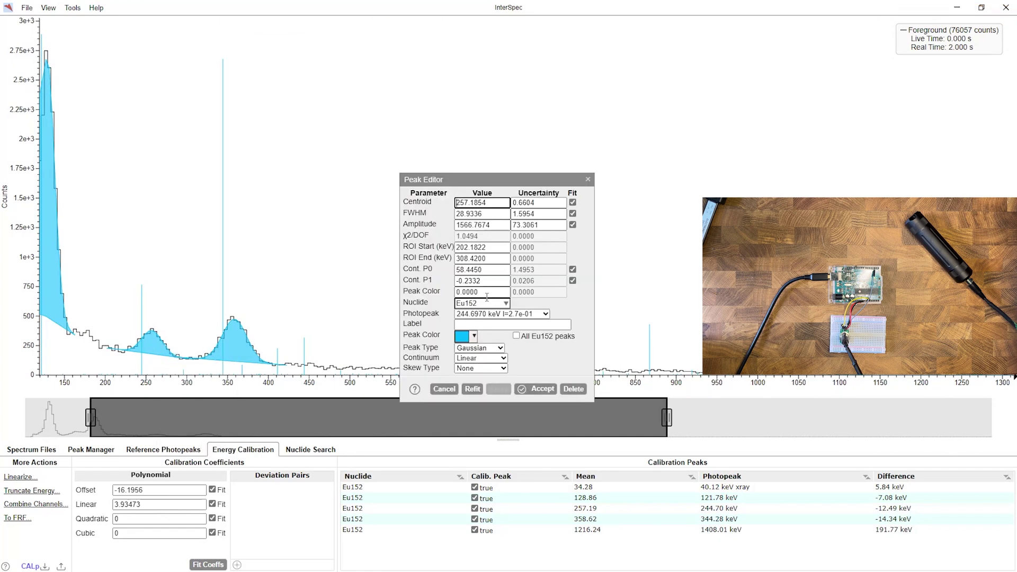
pyautogui.click(587, 179)
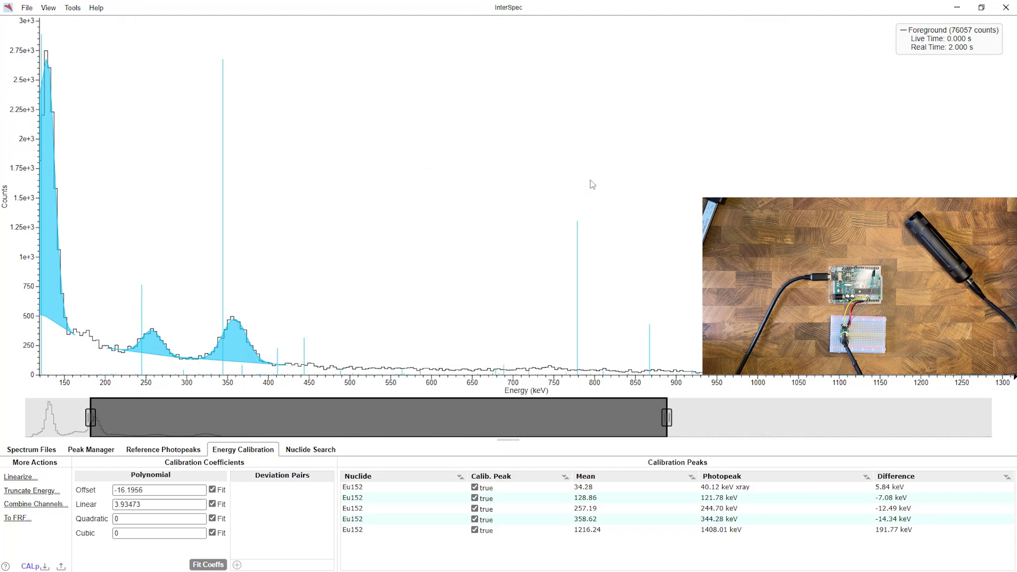
pyautogui.rightClick(238, 339)
pyautogui.click(253, 345)
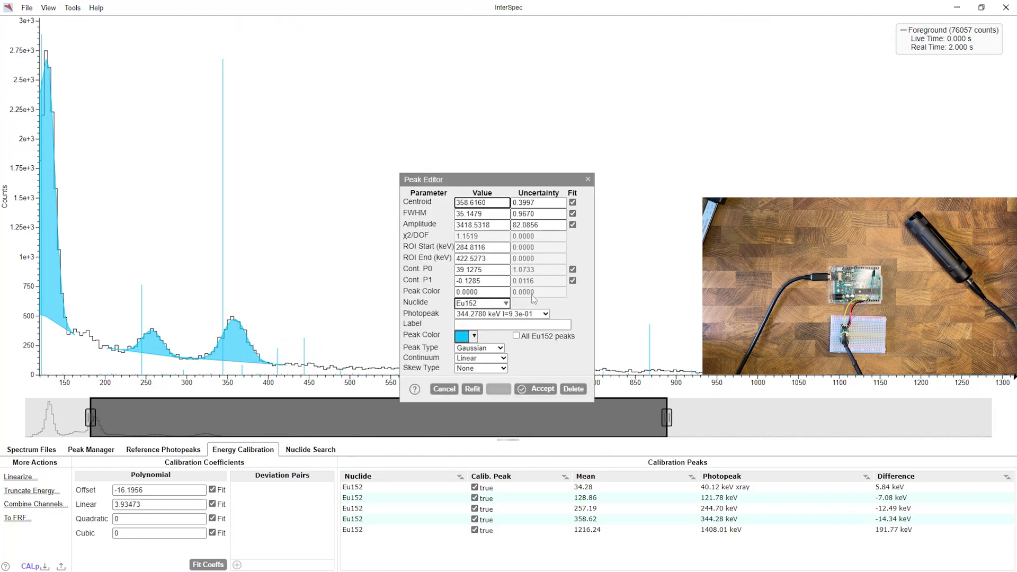
pyautogui.click(539, 390)
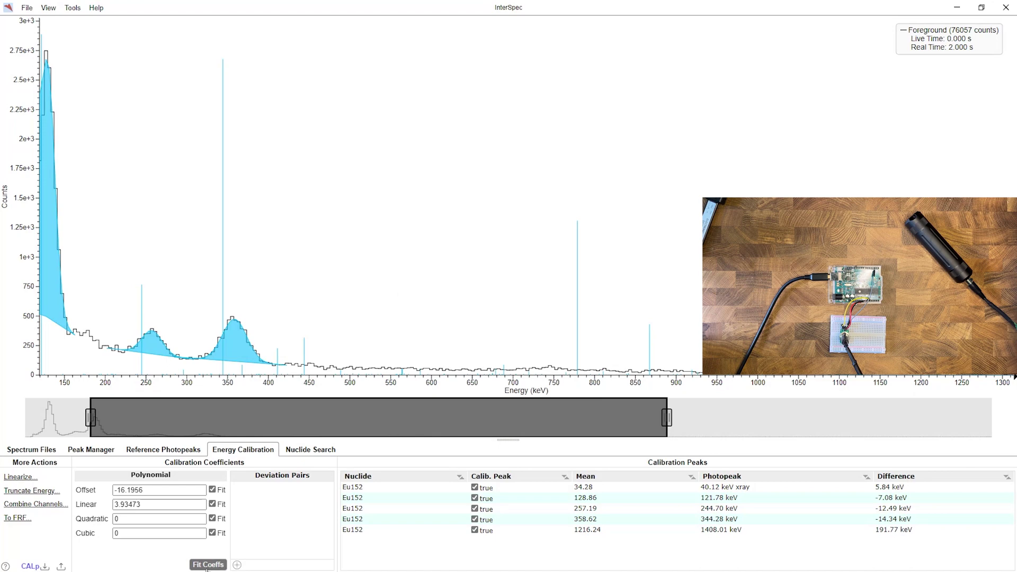
pyautogui.click(207, 564)
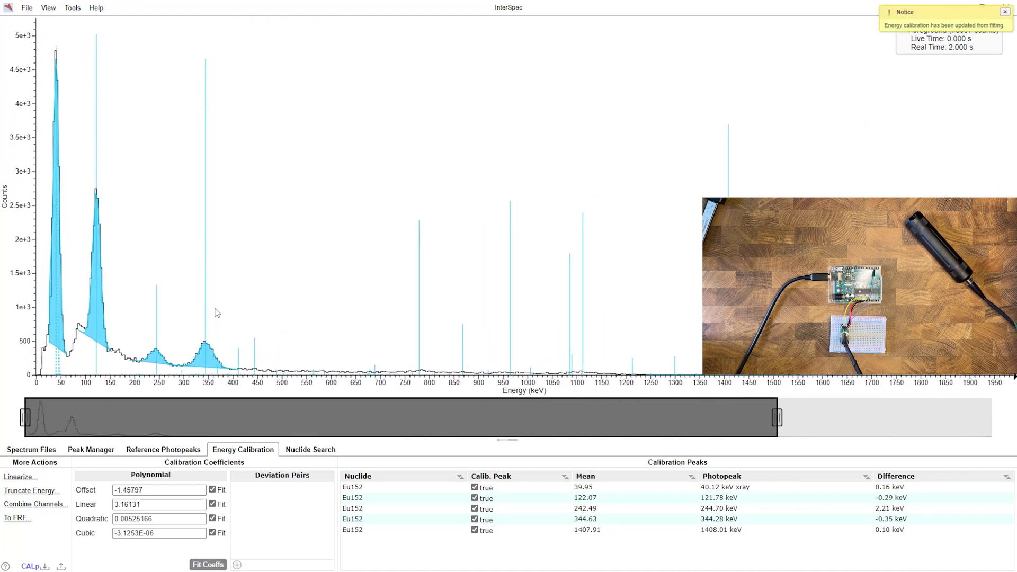
# Step: Add fitted peaks near 1112 and 780 keV and refit the energy calibration with them
pyautogui.scroll(3, 450, 360)
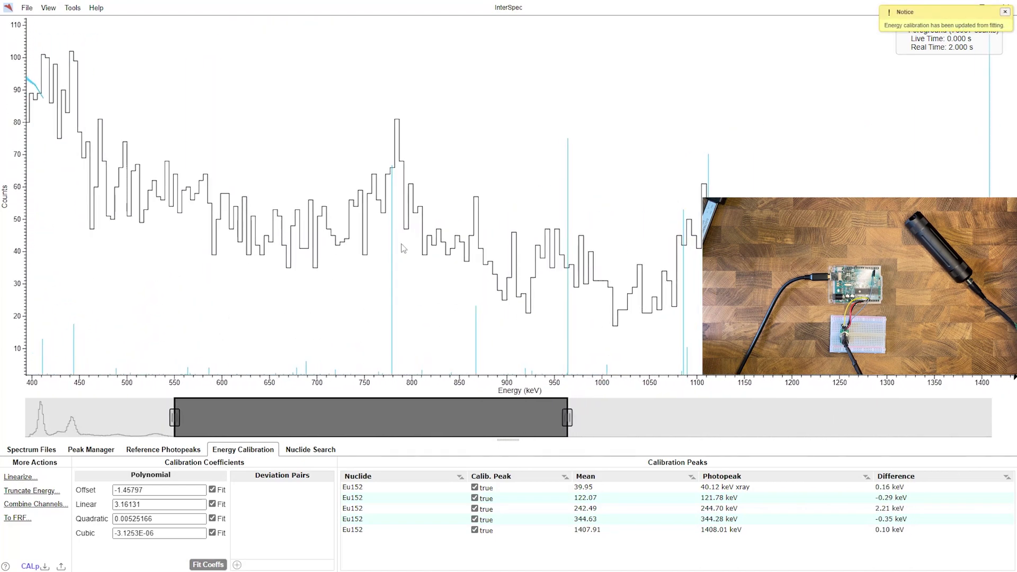
pyautogui.doubleClick(700, 275)
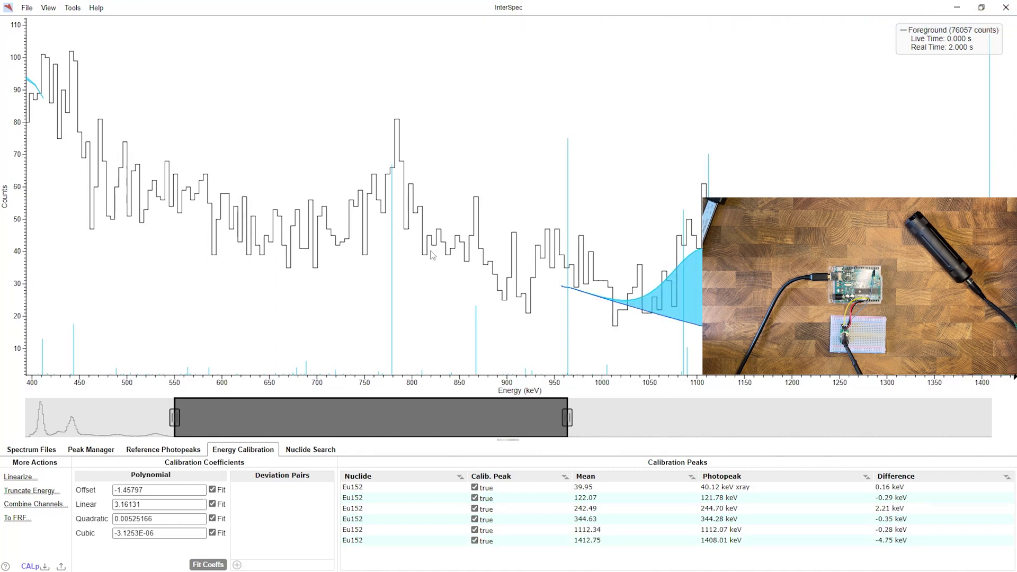
pyautogui.doubleClick(403, 253)
pyautogui.scroll(-4, 386, 224)
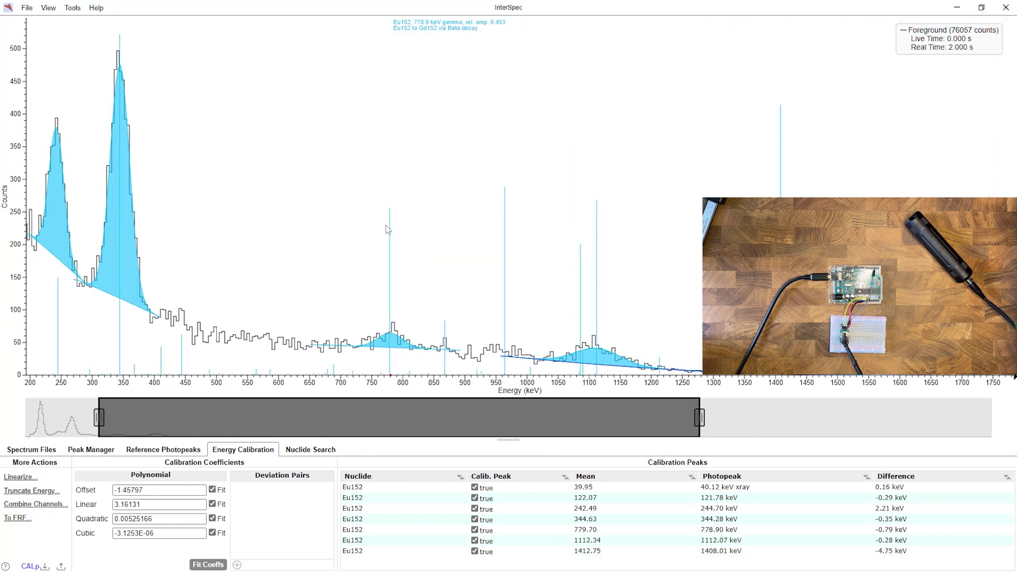
pyautogui.click(206, 565)
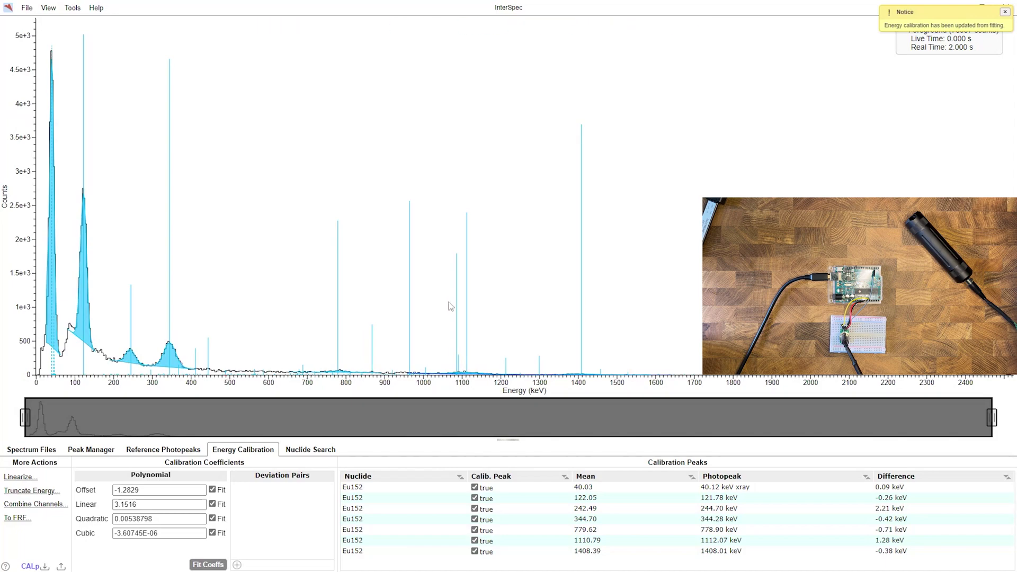
pyautogui.scroll(5, 450, 305)
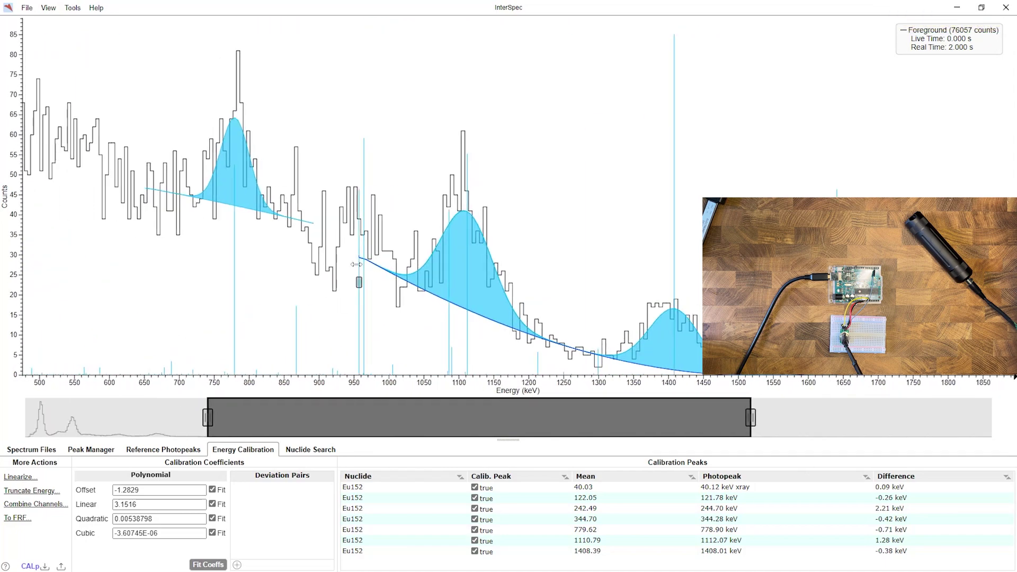
pyautogui.scroll(3, 360, 268)
pyautogui.scroll(-6, 370, 272)
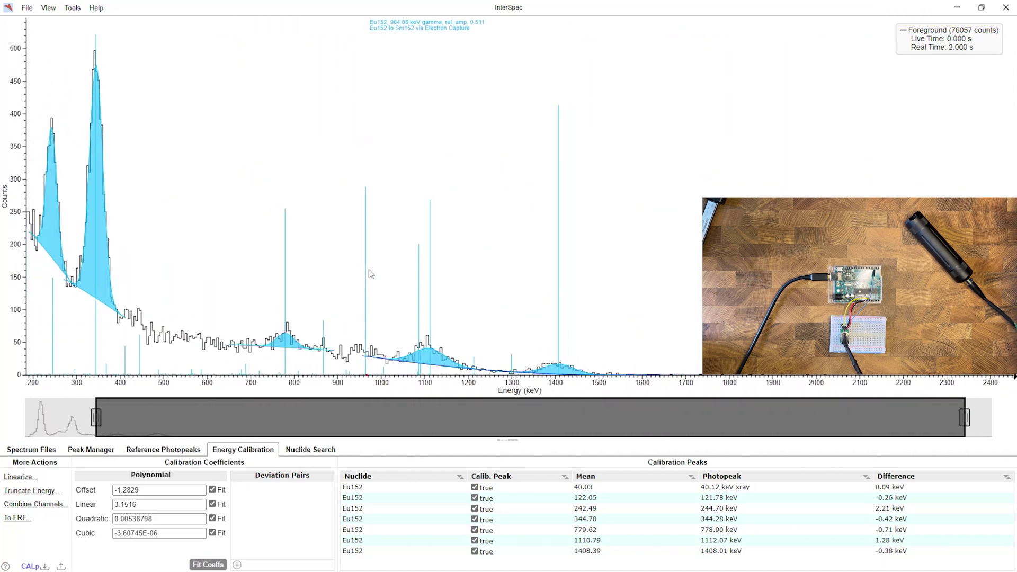
pyautogui.scroll(-3, 368, 270)
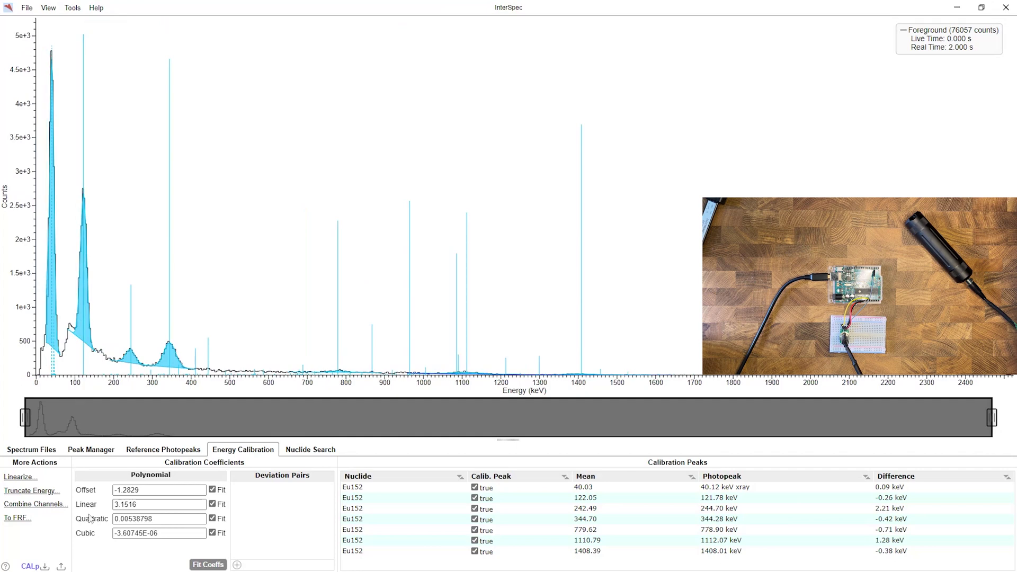
# Step: Export the energy calibration as a CALp file named 'RadViewGaw' in Downloads
pyautogui.click(45, 565)
pyautogui.write('RadViewGa')
pyautogui.write('w')
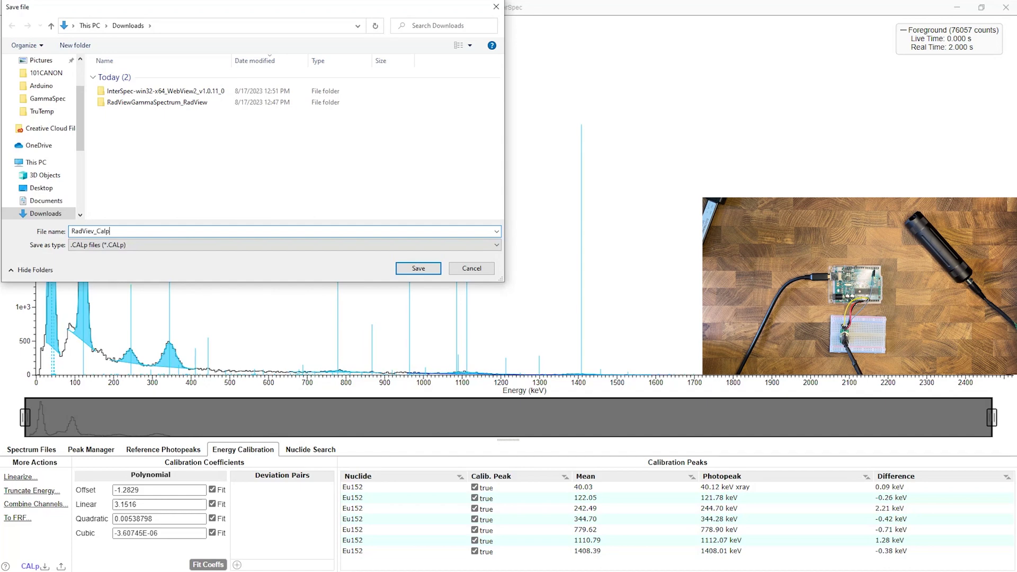
pyautogui.click(418, 268)
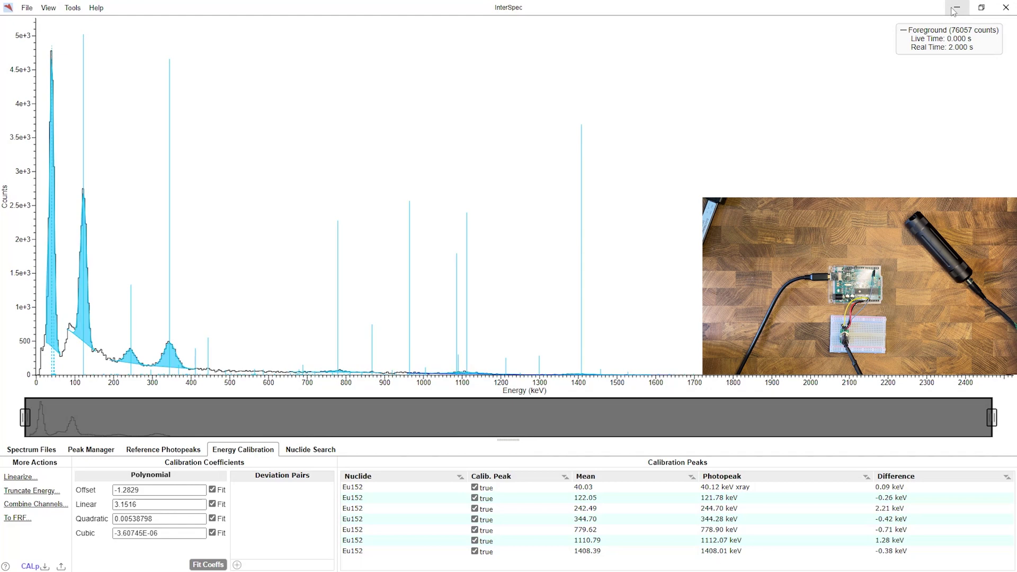
# Step: Minimize InterSpec and both folder windows to bring the COM4 serial output forward
pyautogui.click(955, 9)
pyautogui.click(667, 100)
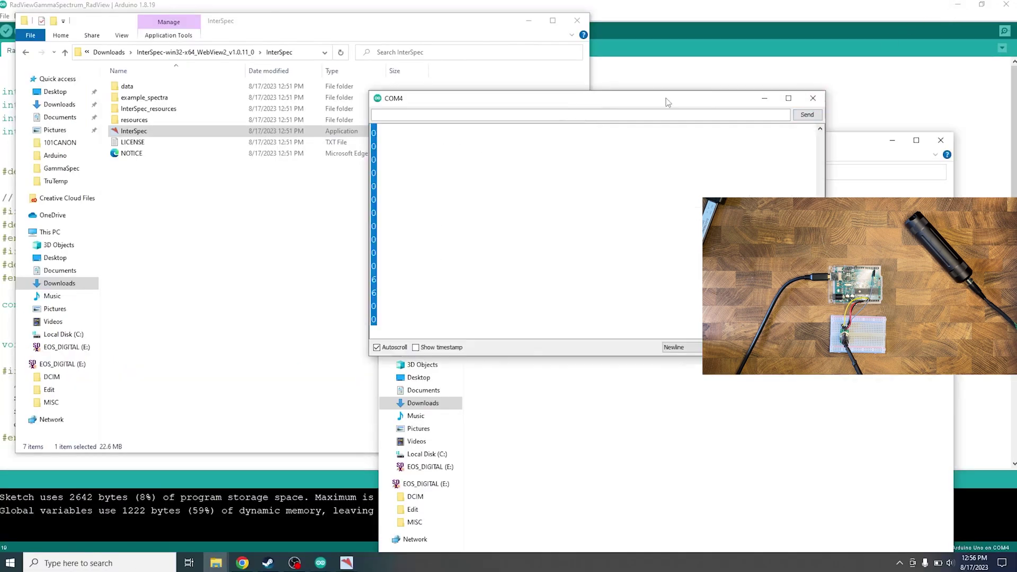
pyautogui.click(528, 20)
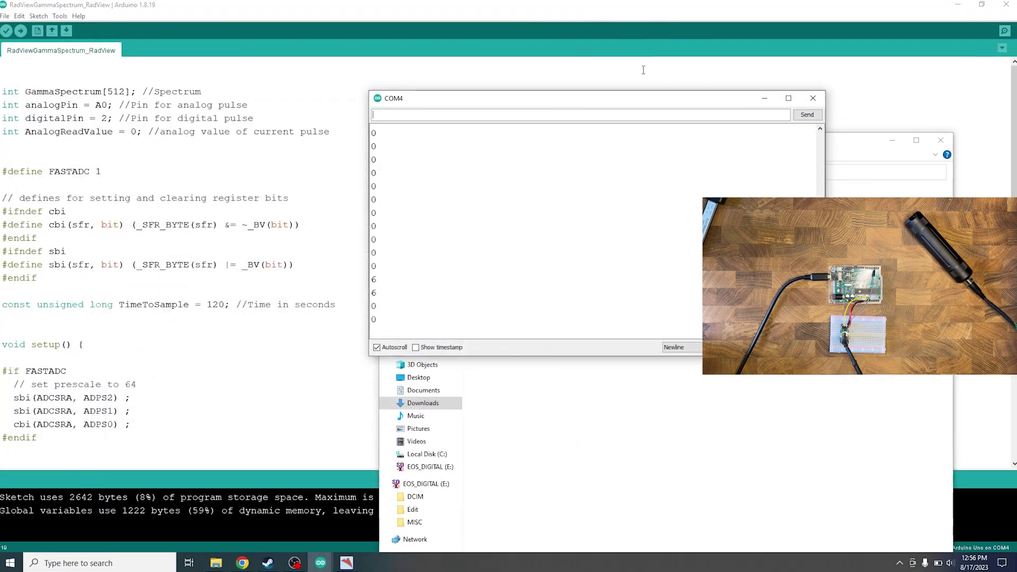
pyautogui.click(891, 141)
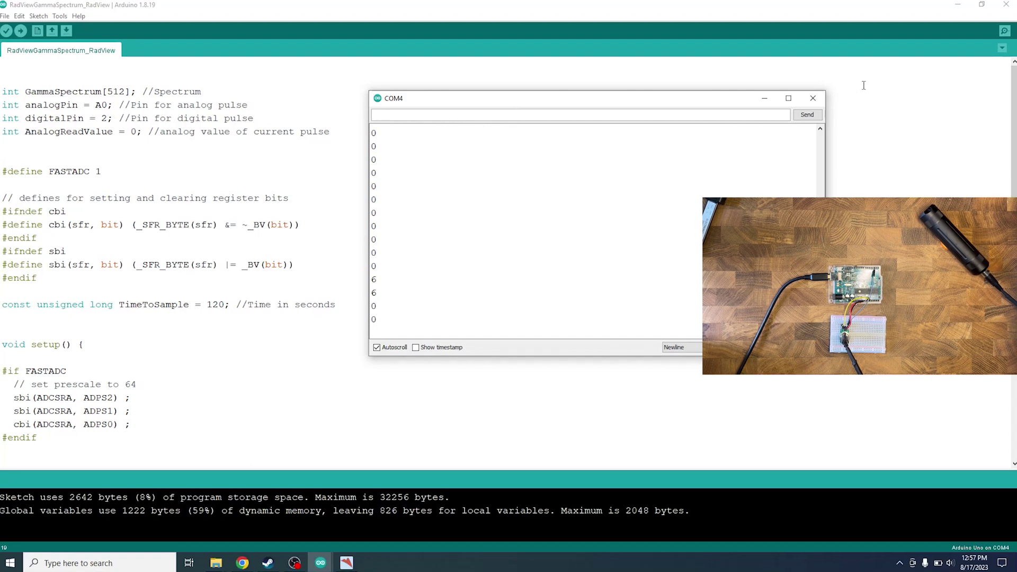
# Step: Close and reopen the Serial Monitor to restart acquisition, then select all counts
pyautogui.click(814, 101)
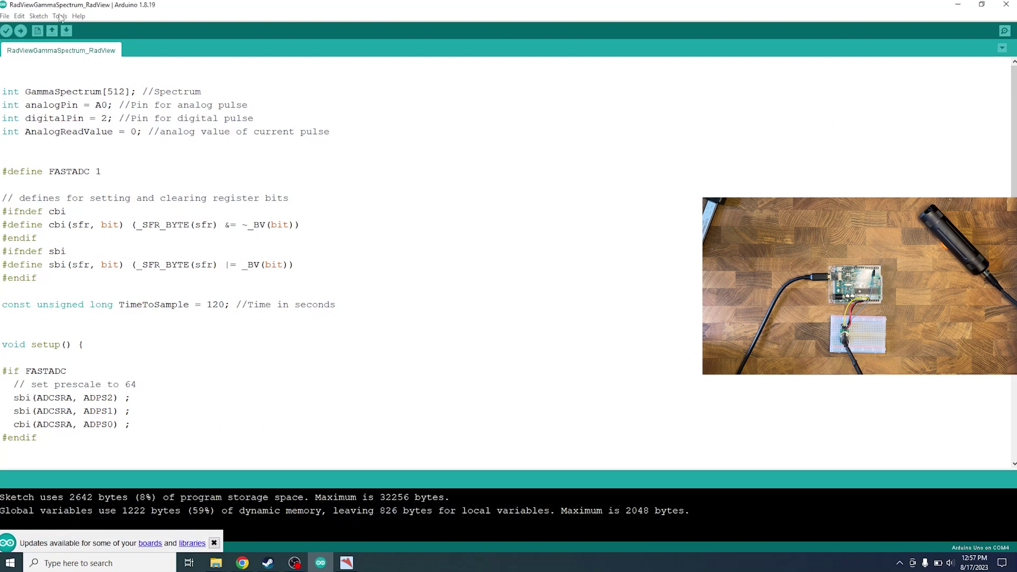
pyautogui.click(59, 15)
pyautogui.click(92, 75)
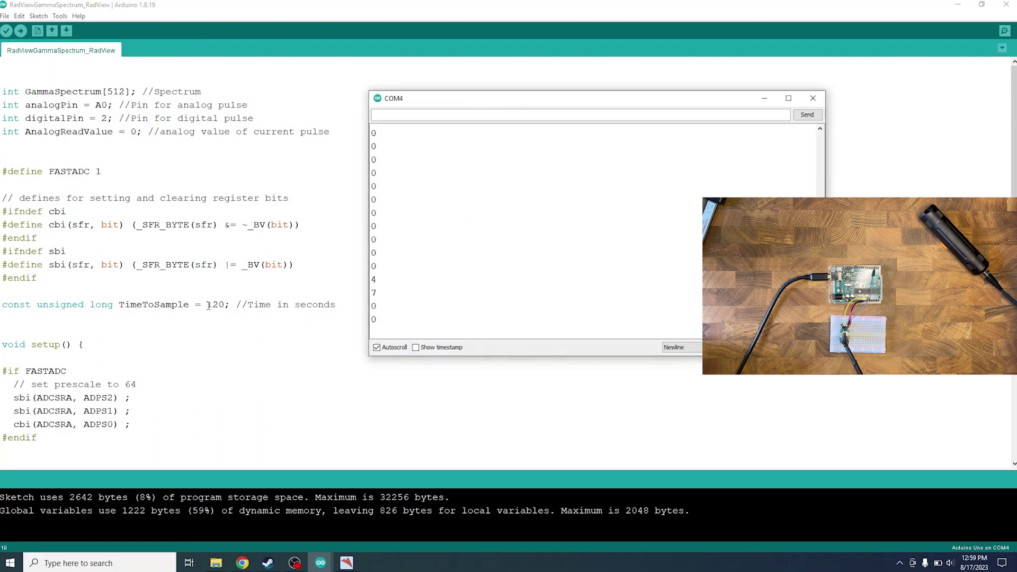
pyautogui.hotkey('ctrl', 'a')
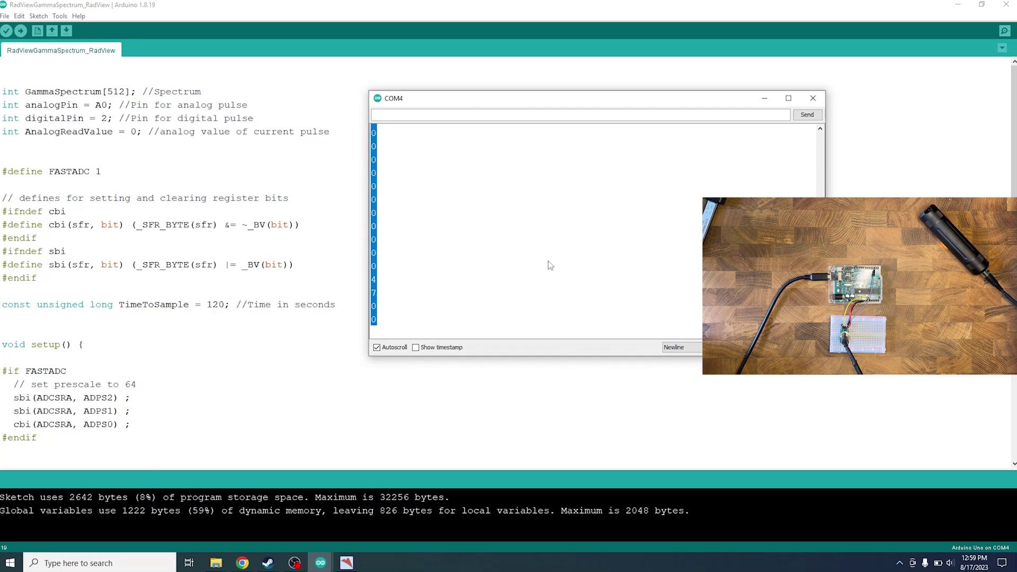
# Step: Create a new text document named UnknownSource in Downloads and open it with Notepad
pyautogui.moveTo(212, 561)
pyautogui.click(132, 516)
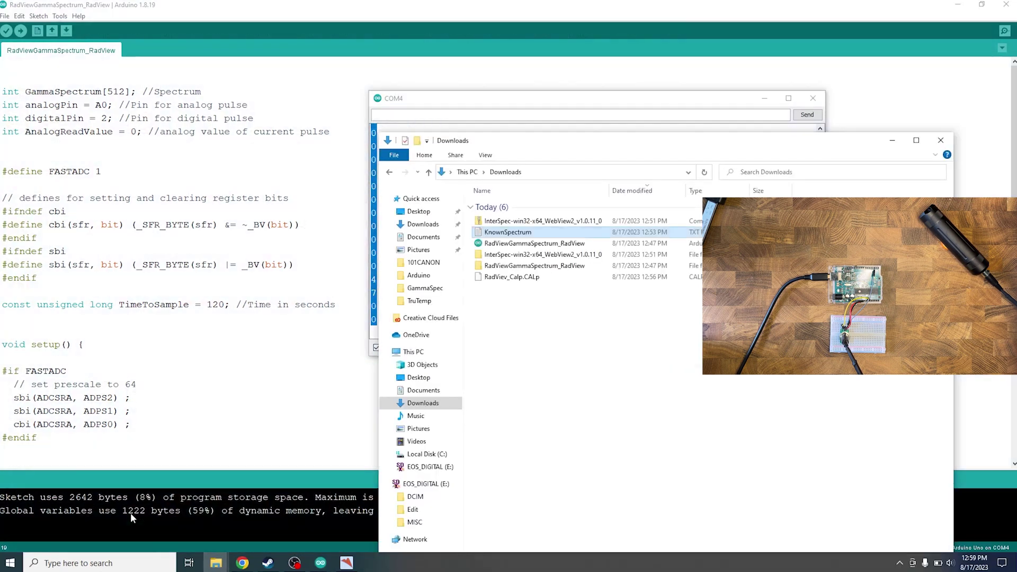
pyautogui.rightClick(555, 326)
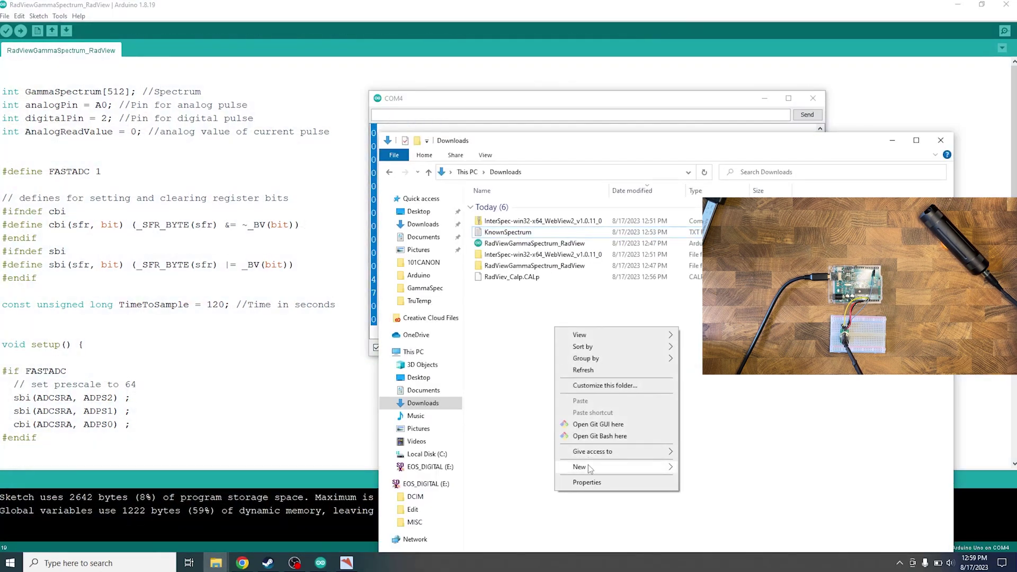
pyautogui.moveTo(653, 465)
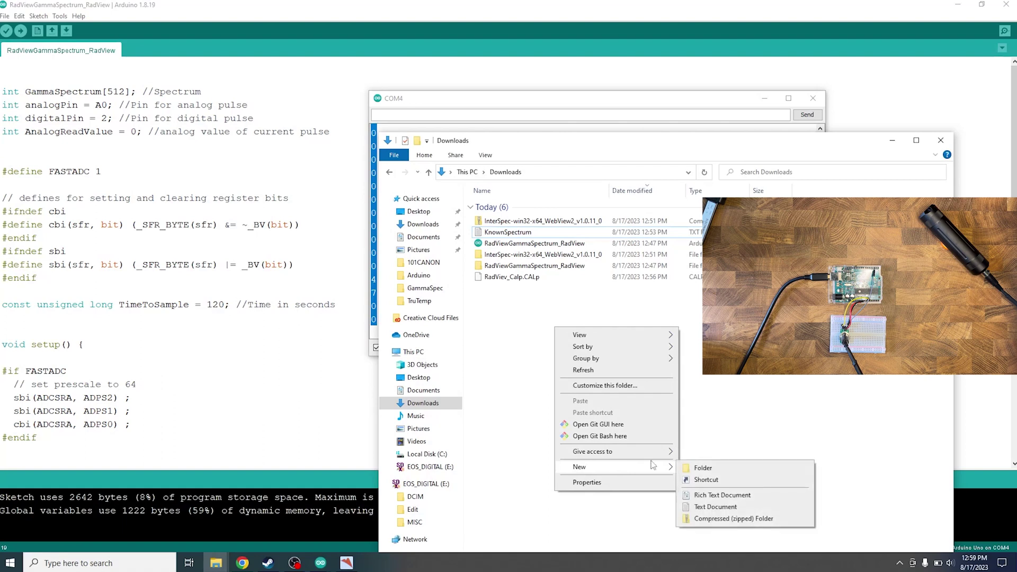
pyautogui.click(714, 506)
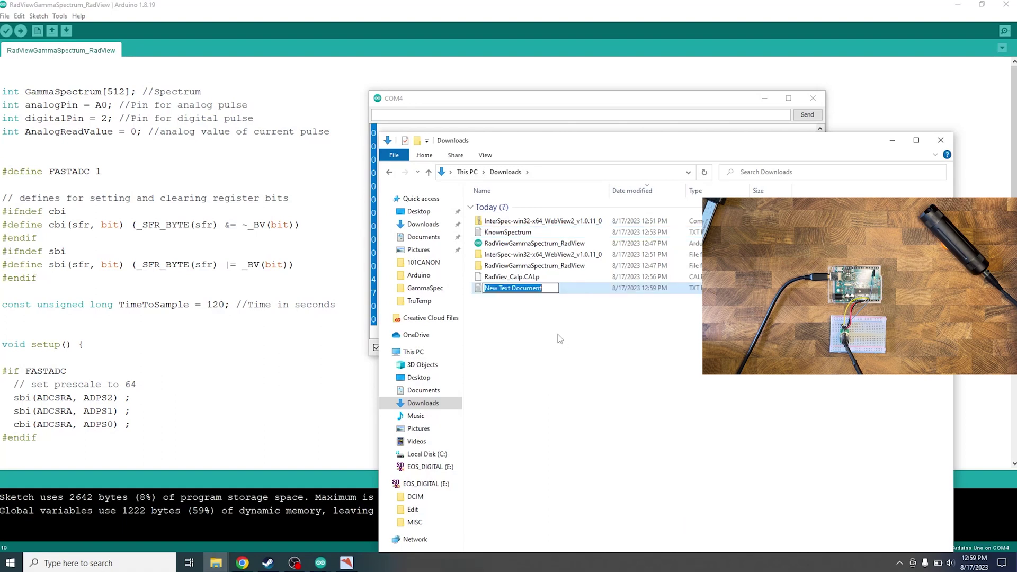
pyautogui.write('Unknown')
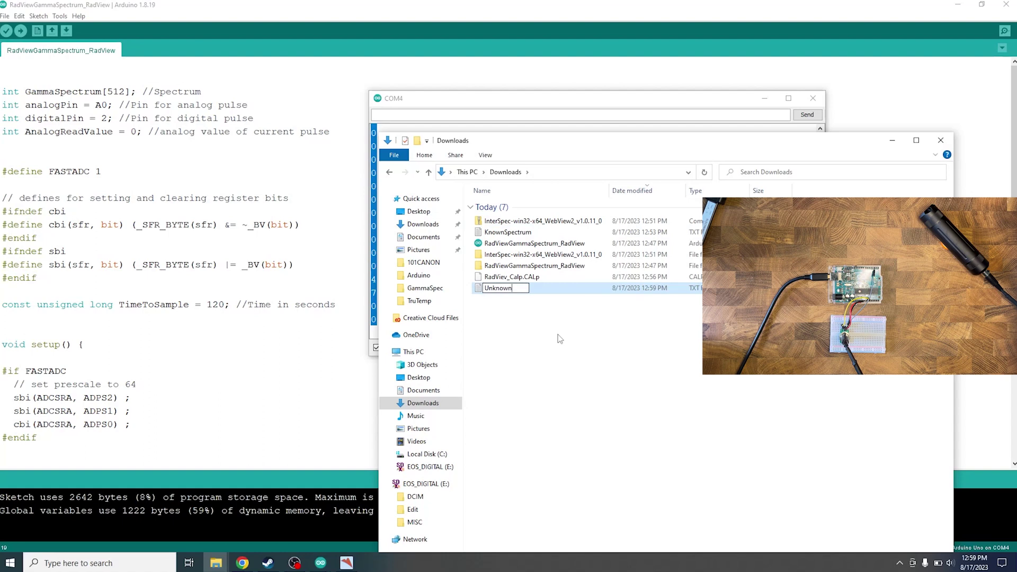
pyautogui.write('Source')
pyautogui.press('Return')
pyautogui.doubleClick(535, 289)
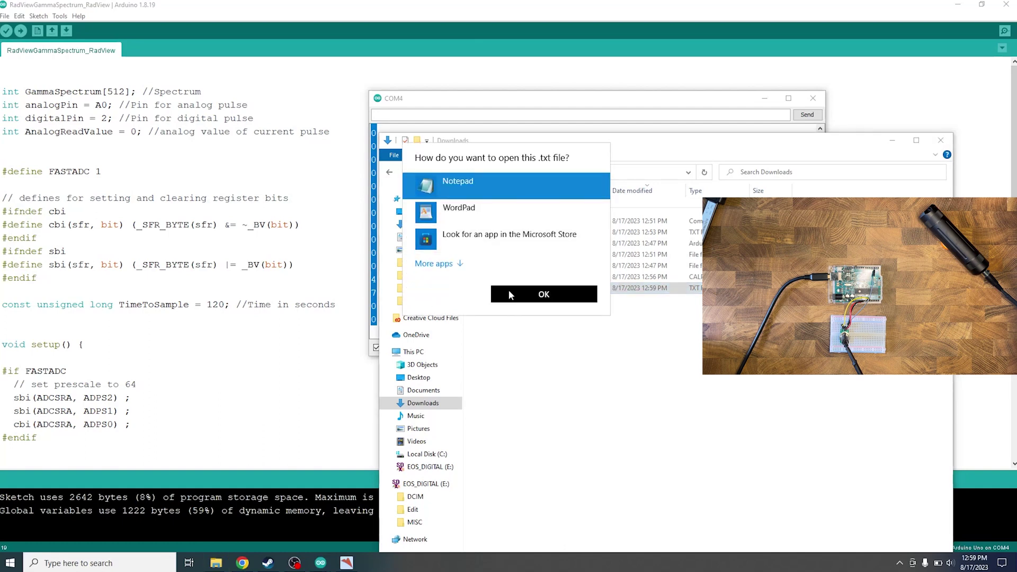
pyautogui.click(510, 292)
# Step: Paste the copied spectrum counts into UnknownSource and save the file
pyautogui.hotkey('ctrl', 'v')
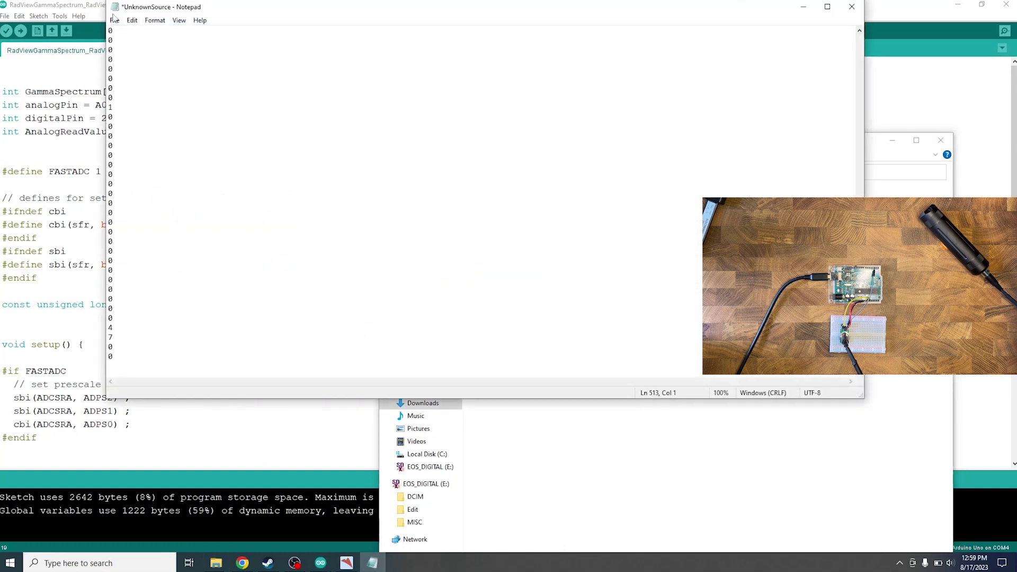
pyautogui.scroll(15, 118, 18)
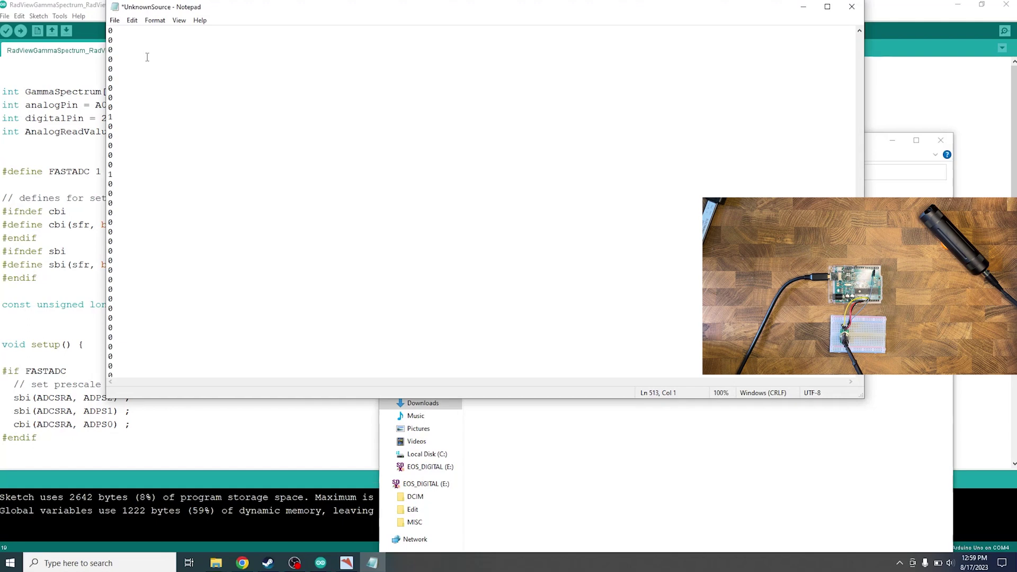
pyautogui.click(120, 22)
pyautogui.click(133, 70)
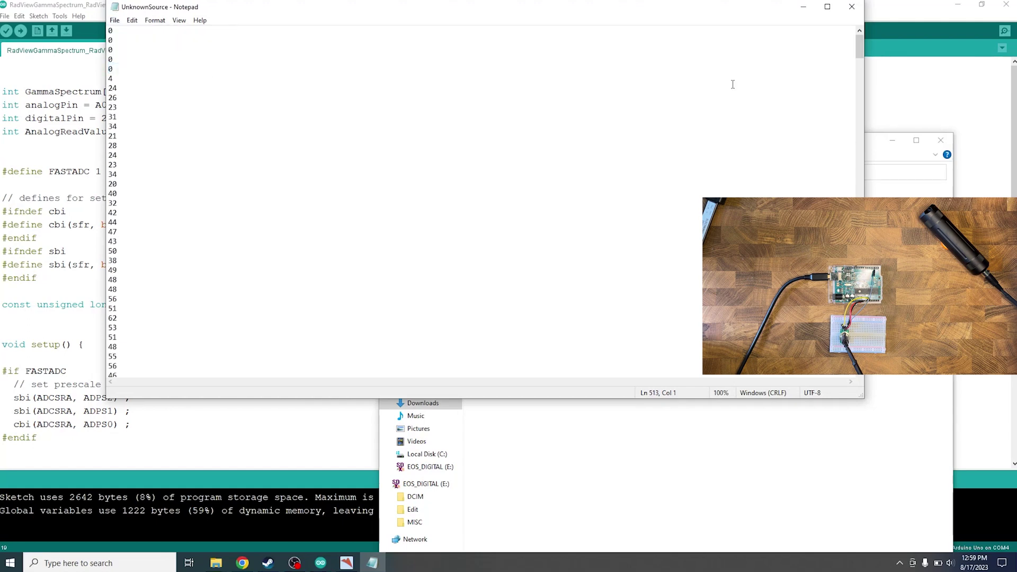
# Step: Close Notepad and clear InterSpec's current spectrum and peaks
pyautogui.click(847, 8)
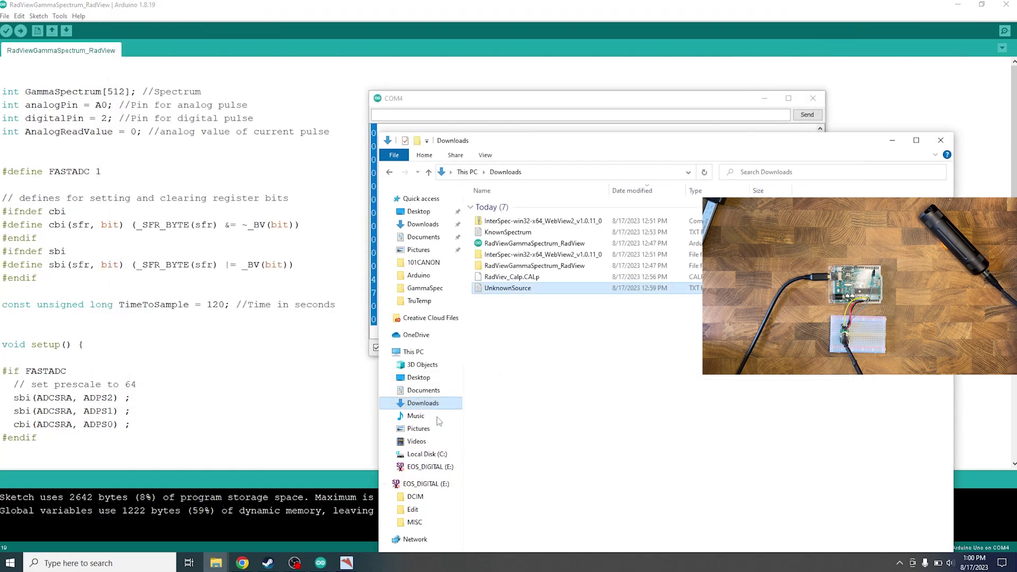
pyautogui.click(342, 564)
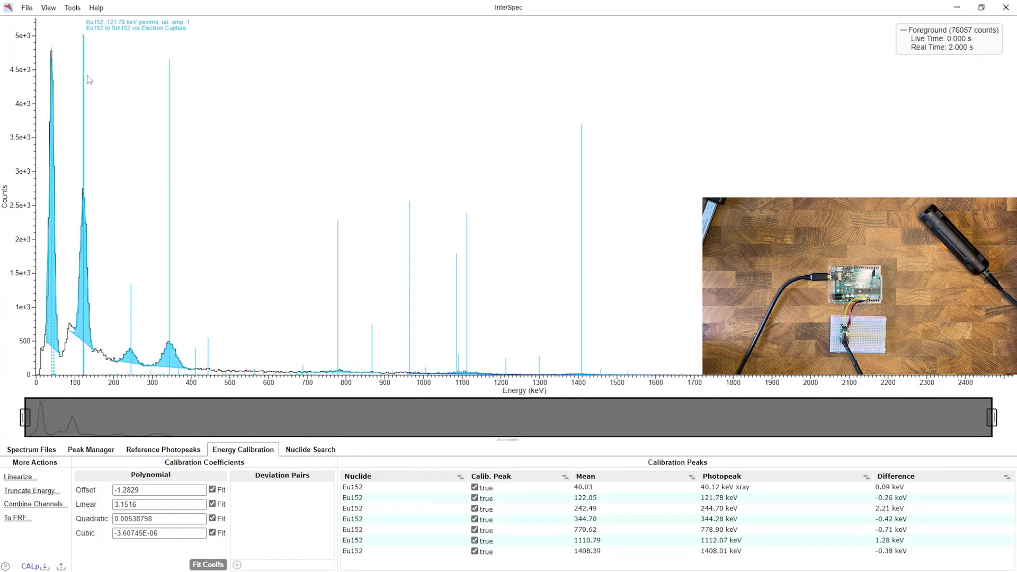
pyautogui.click(27, 9)
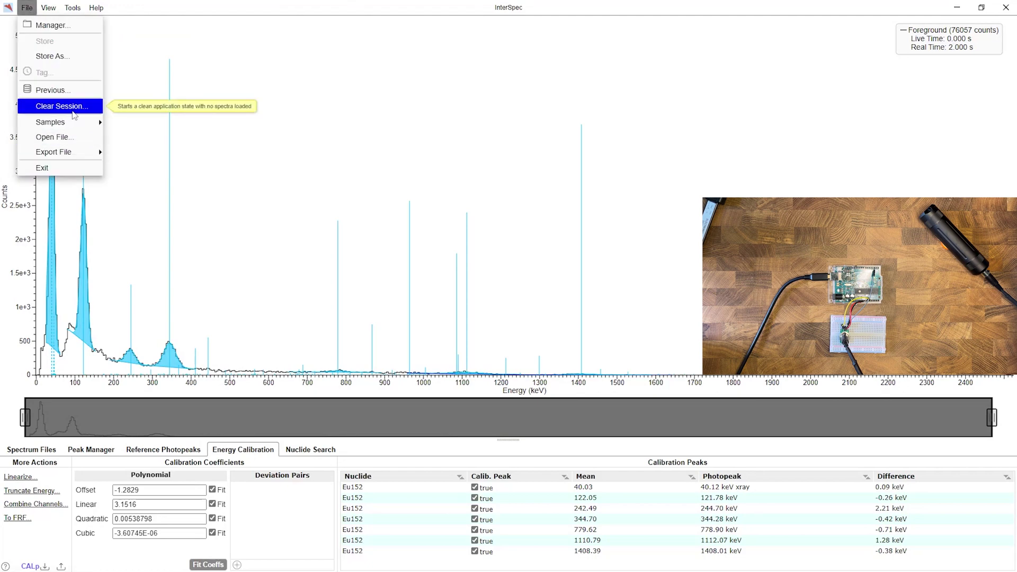
pyautogui.click(74, 115)
pyautogui.click(482, 315)
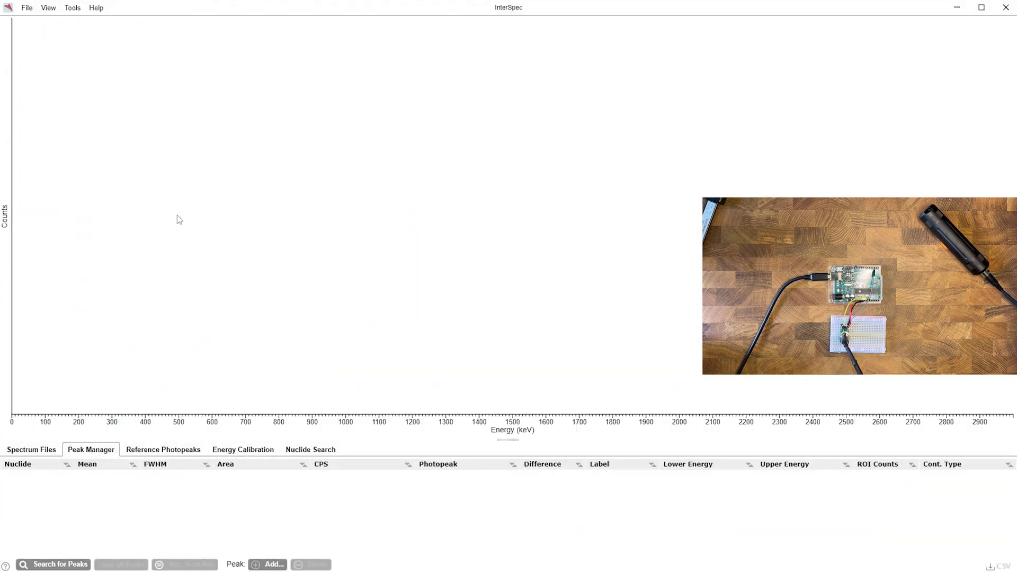
# Step: Open UnknownSource from Downloads as the foreground spectrum
pyautogui.click(38, 449)
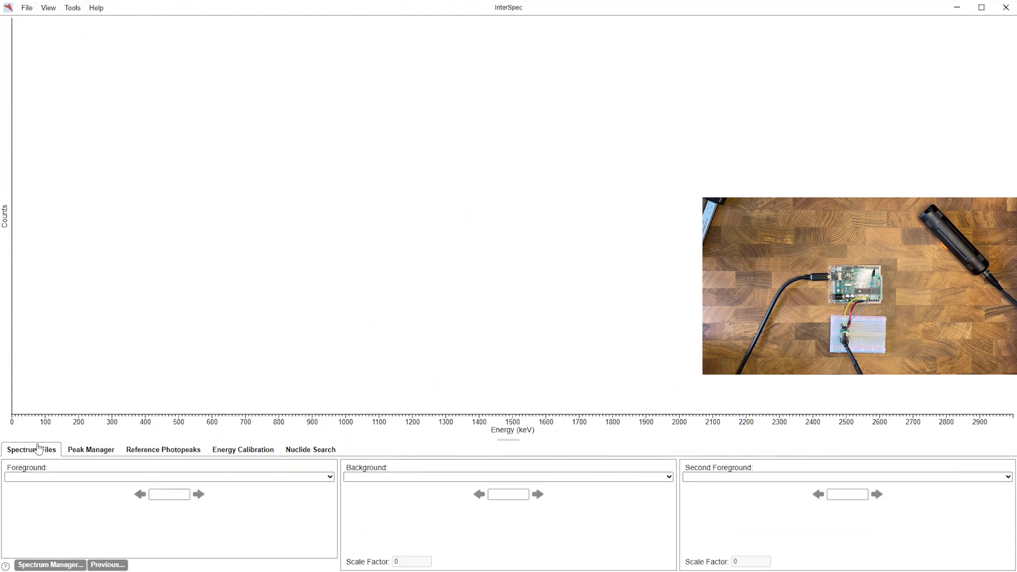
pyautogui.click(26, 8)
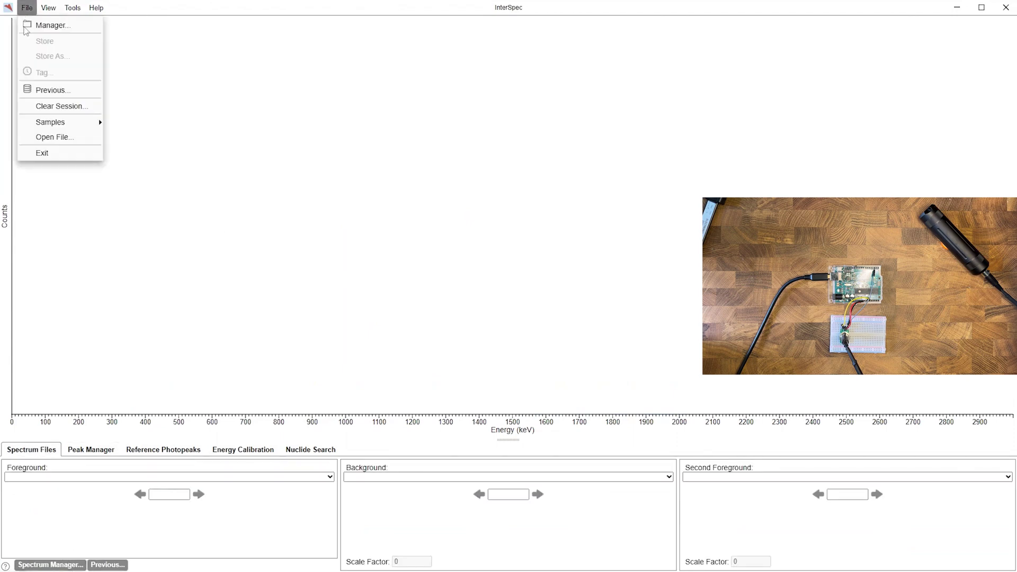
pyautogui.click(48, 137)
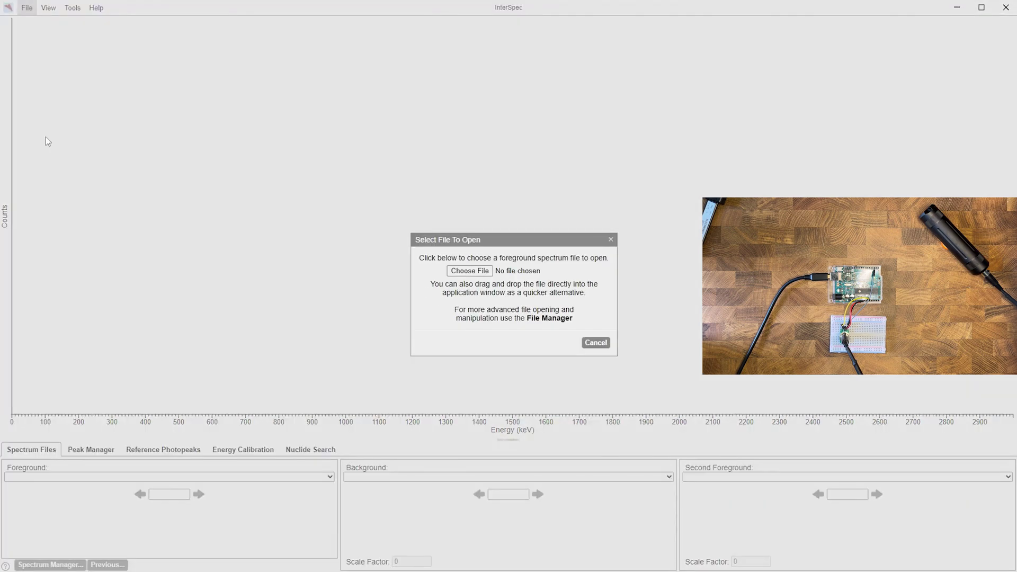
pyautogui.click(469, 271)
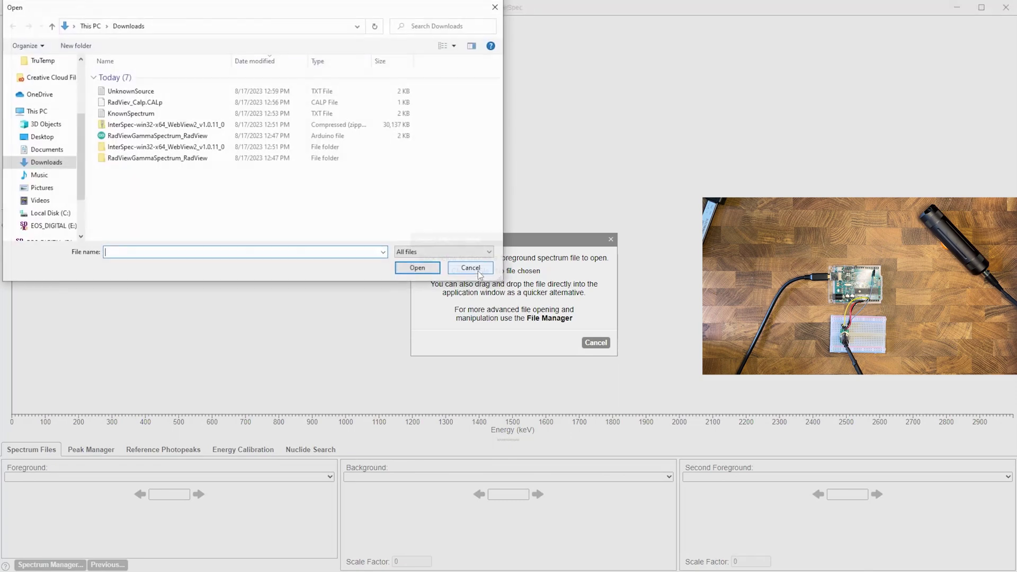
pyautogui.doubleClick(188, 90)
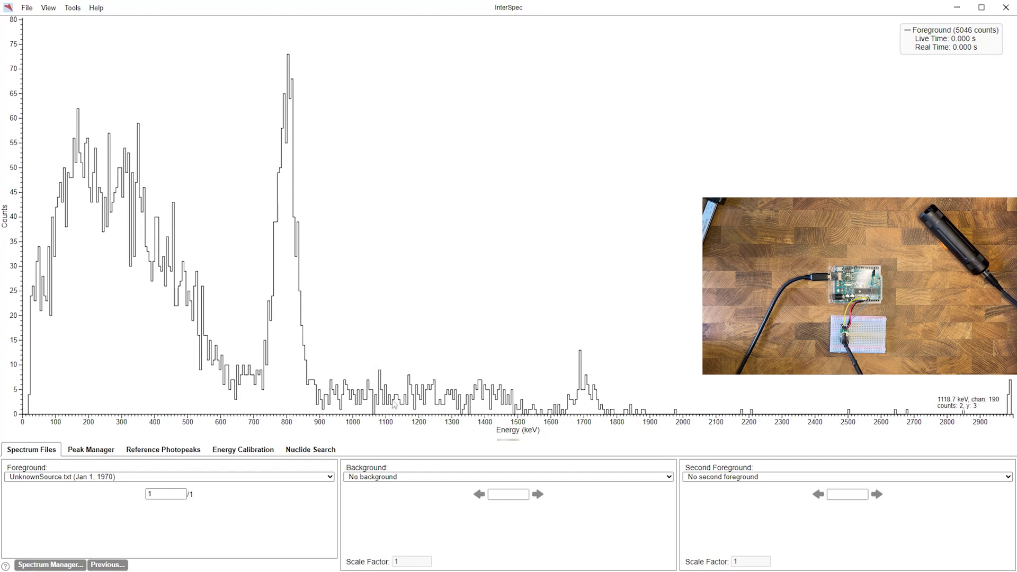
pyautogui.press('super')
# Step: Drop RadView_Calp.CALp from Downloads onto the spectrum and accept its energy calibration
pyautogui.moveTo(216, 562)
pyautogui.click(151, 525)
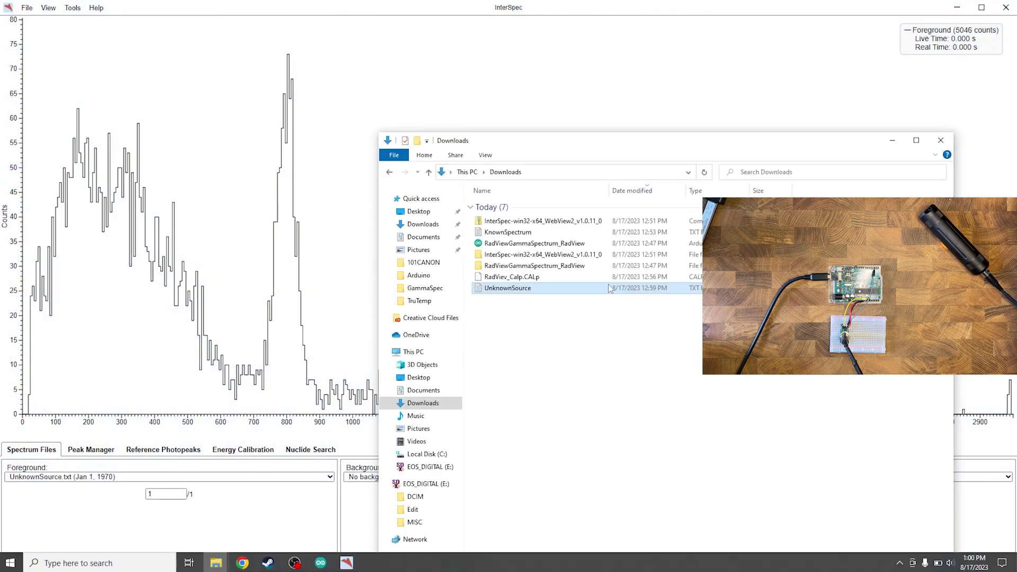
pyautogui.click(555, 277)
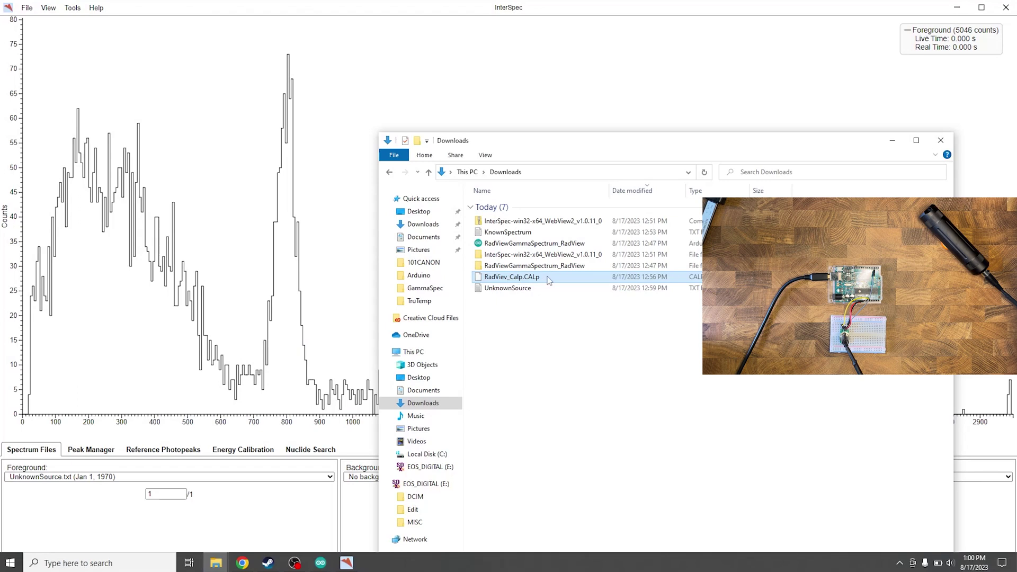
pyautogui.moveTo(549, 280); pyautogui.dragTo(220, 279)
pyautogui.click(887, 135)
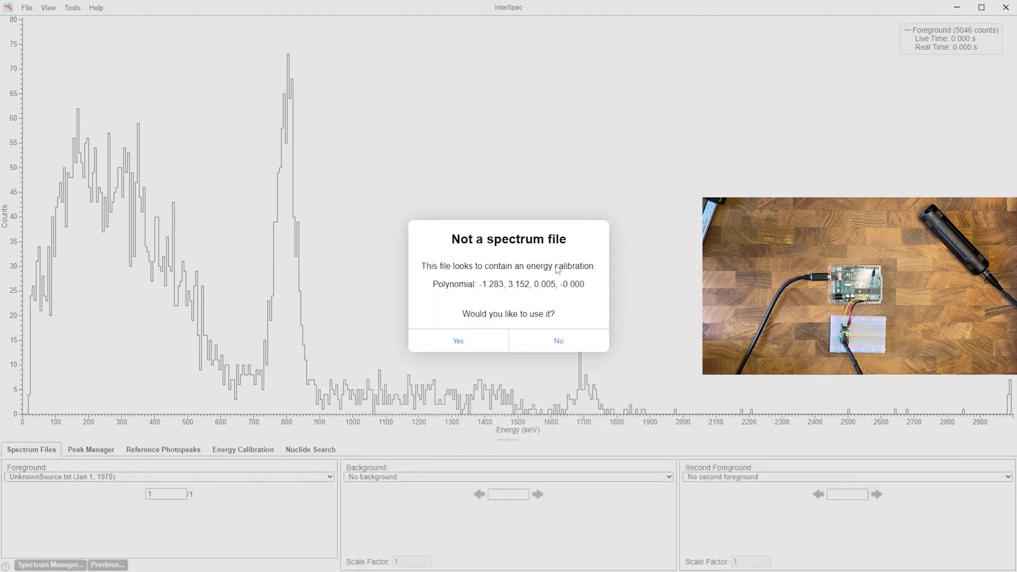
pyautogui.click(458, 343)
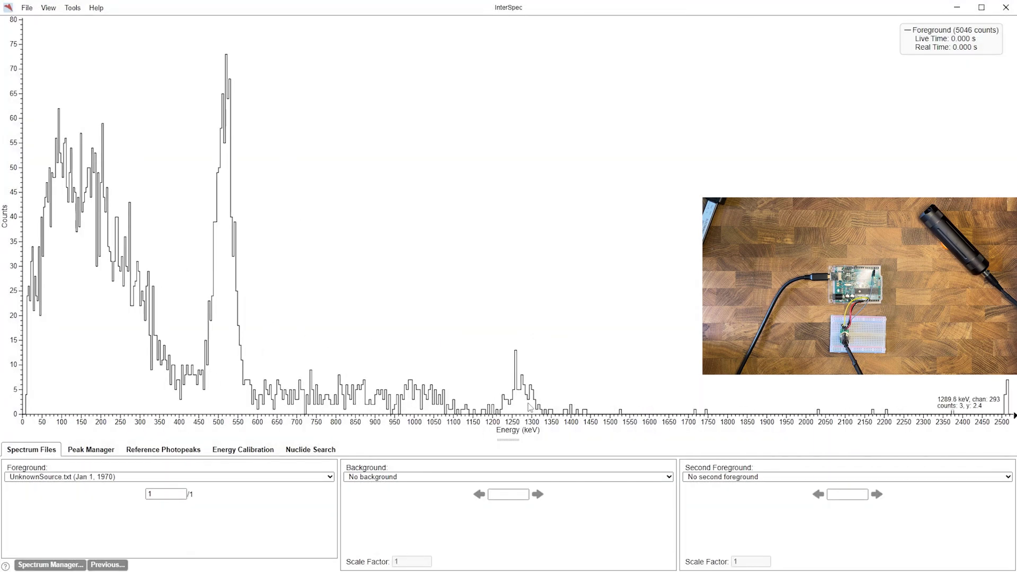
# Step: Fit peaks to the bumps near 511 keV and 1270 keV on the spectrum chart
pyautogui.doubleClick(226, 331)
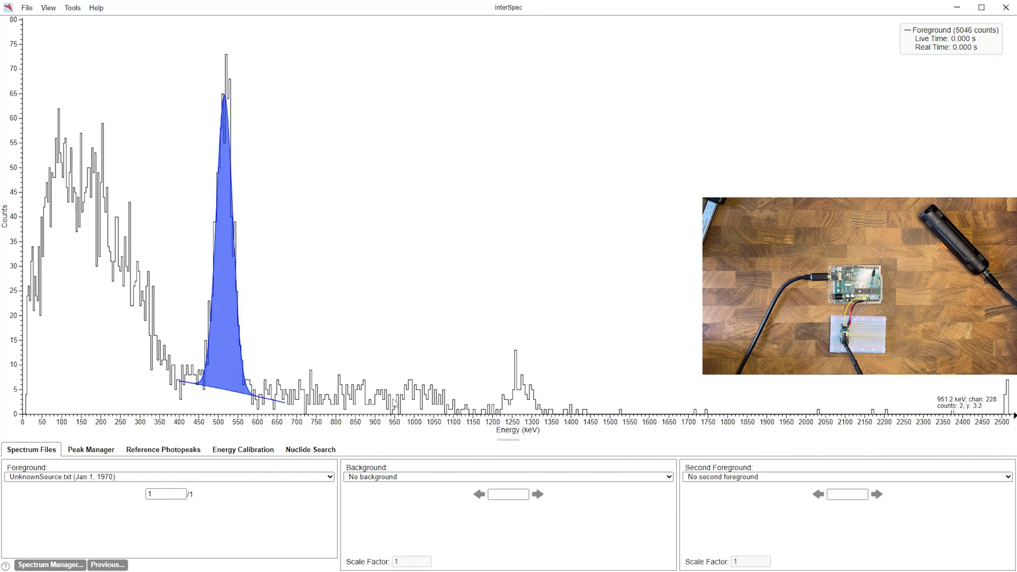
pyautogui.doubleClick(520, 407)
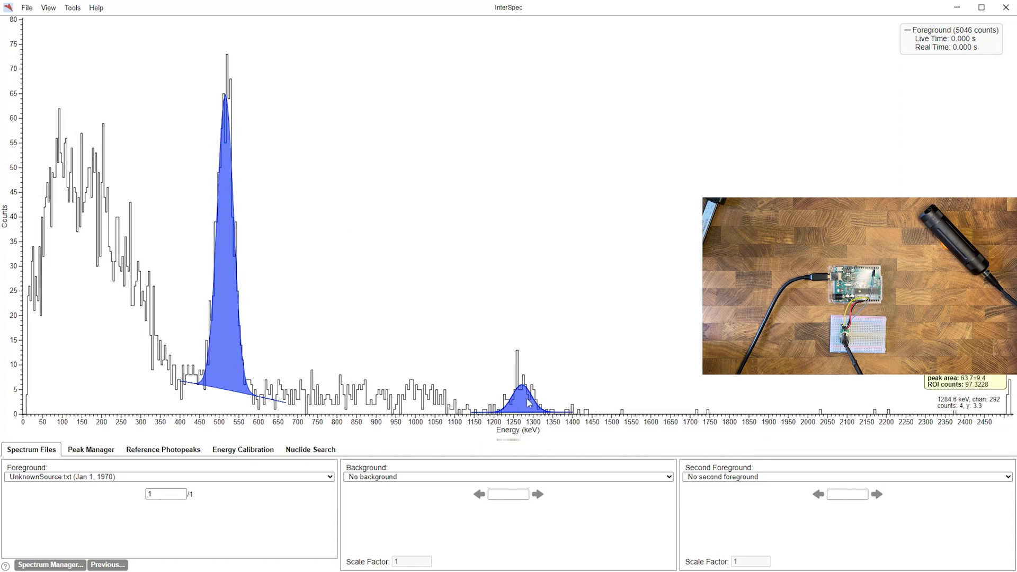
# Step: Run a nuclide search on the two fitted peak energies, 515.548 and 1271.18 keV
pyautogui.click(294, 450)
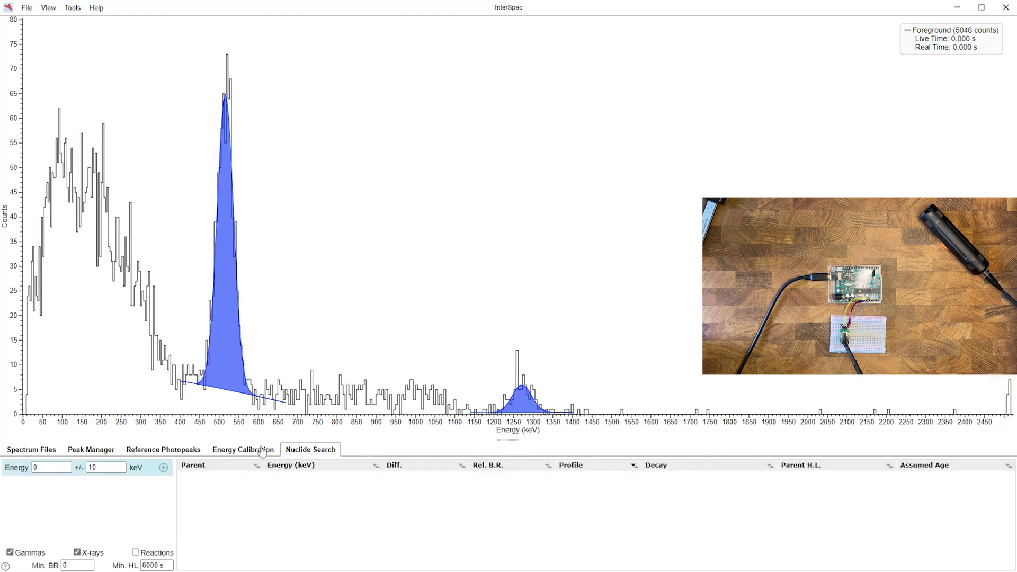
pyautogui.click(57, 467)
pyautogui.click(220, 347)
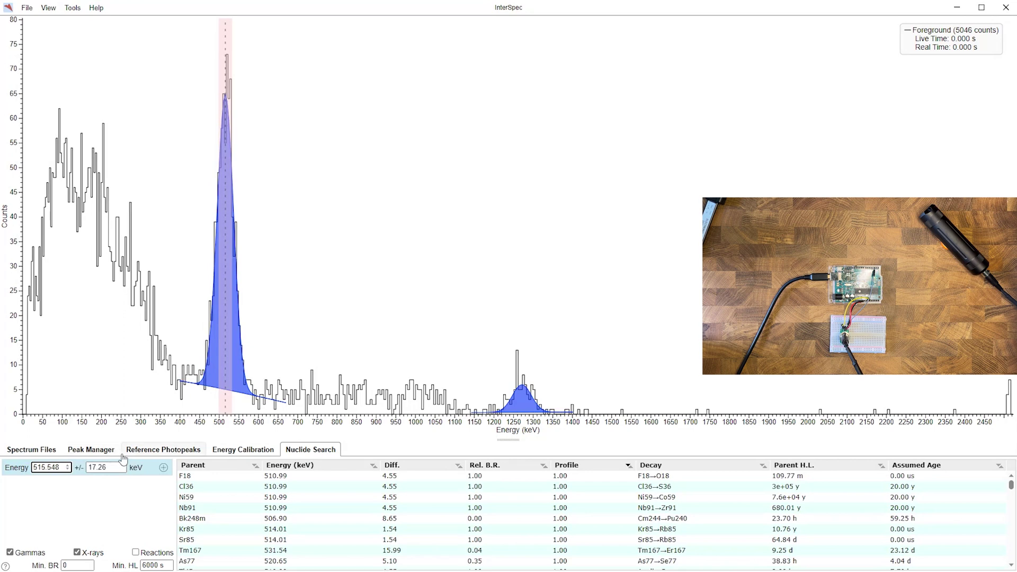
pyautogui.click(163, 467)
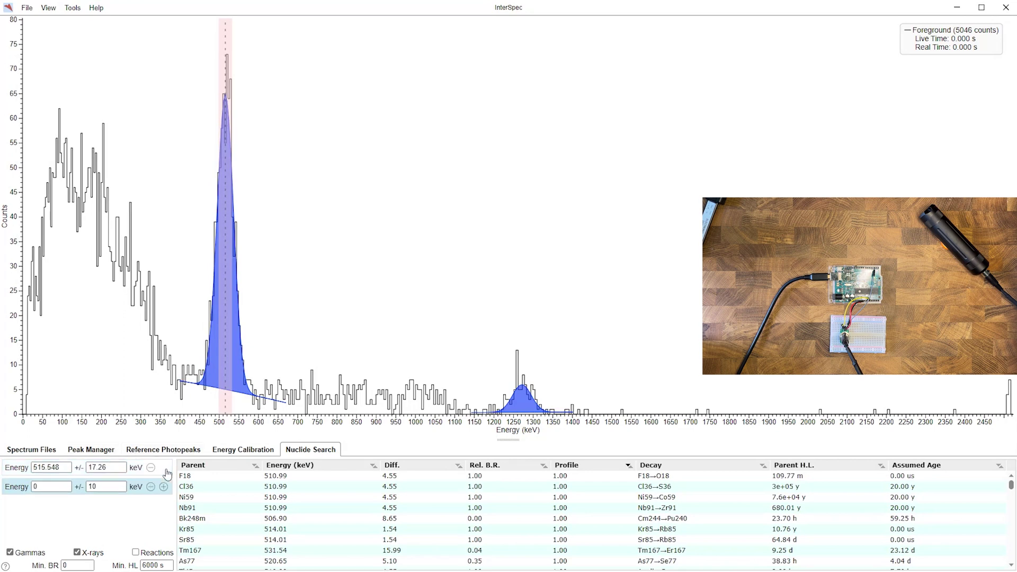
pyautogui.click(522, 402)
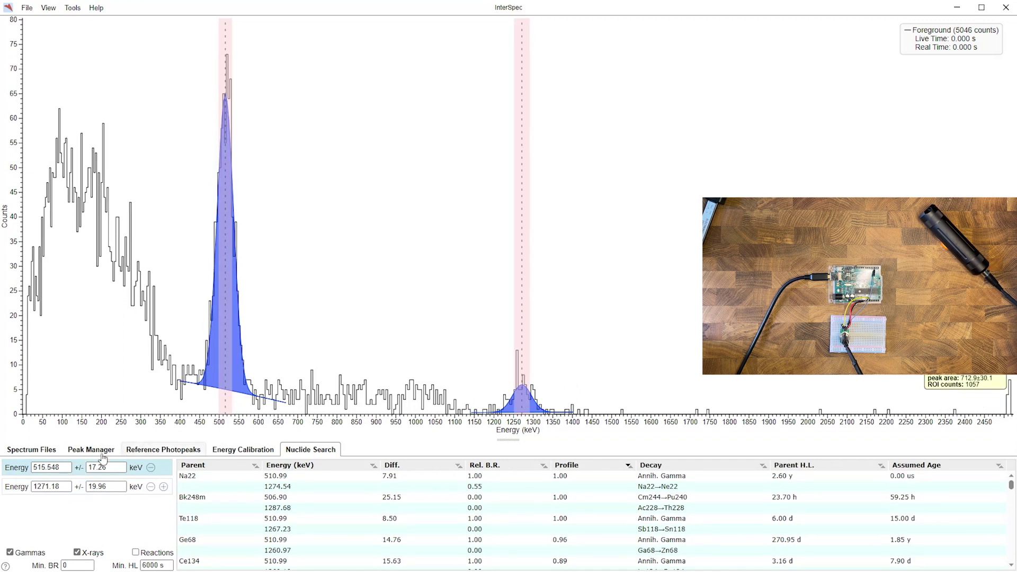
# Step: Overlay the Na22 reference photopeaks on the spectrum and zoom to inspect them
pyautogui.click(188, 484)
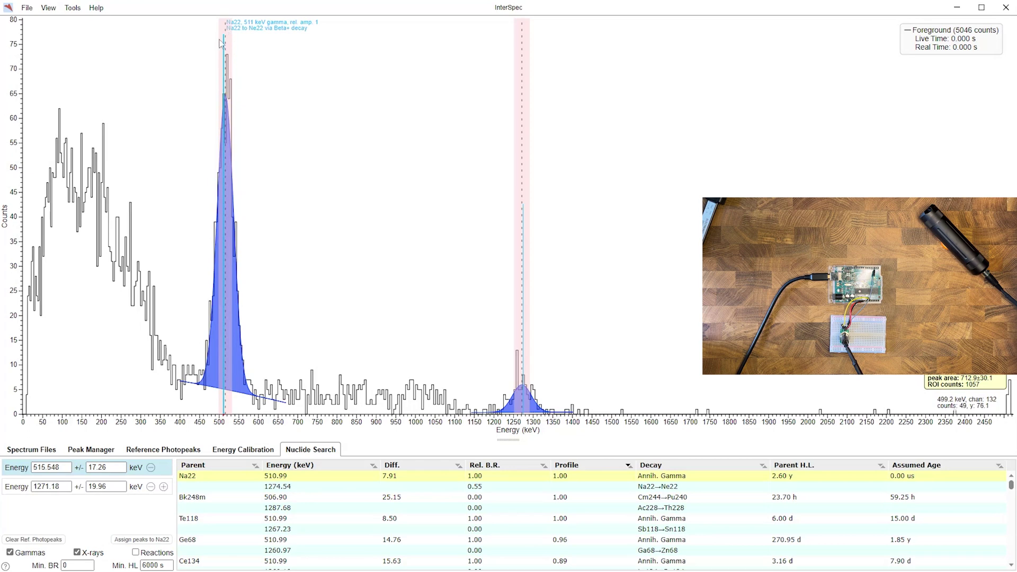
pyautogui.scroll(3, 221, 43)
pyautogui.scroll(-4, 517, 424)
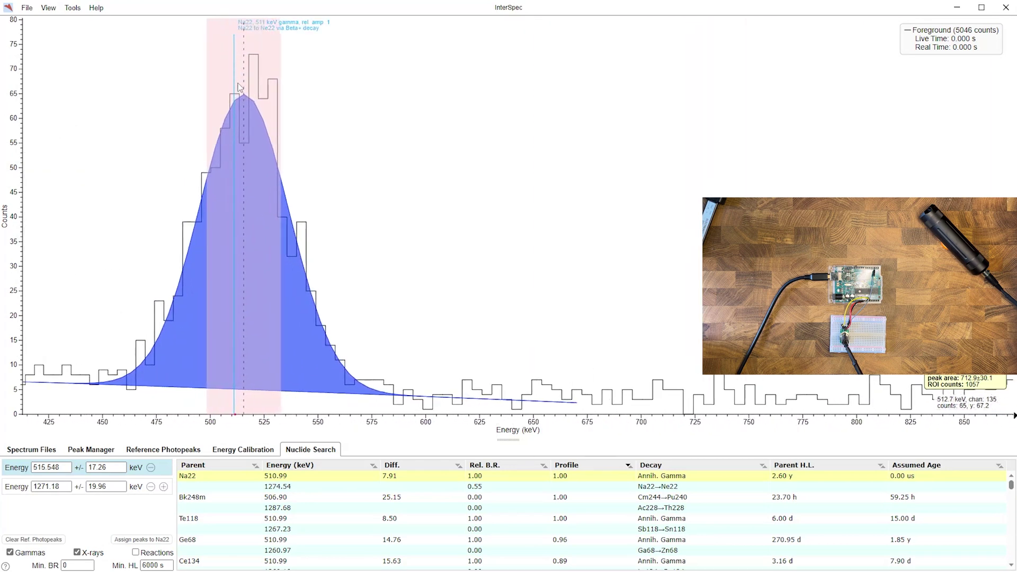
pyautogui.scroll(5, 531, 396)
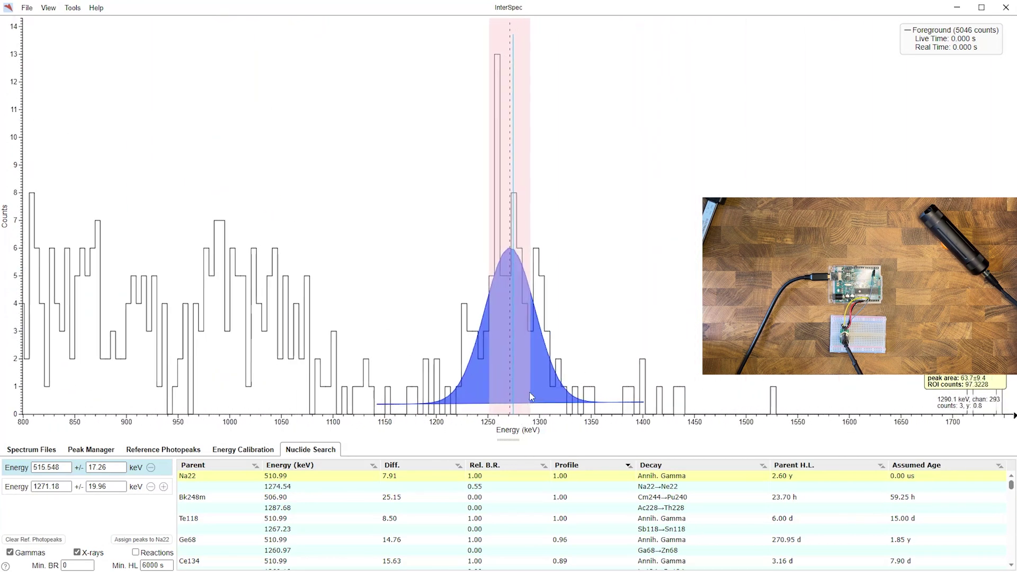
pyautogui.scroll(-1, 531, 396)
pyautogui.scroll(-2, 529, 392)
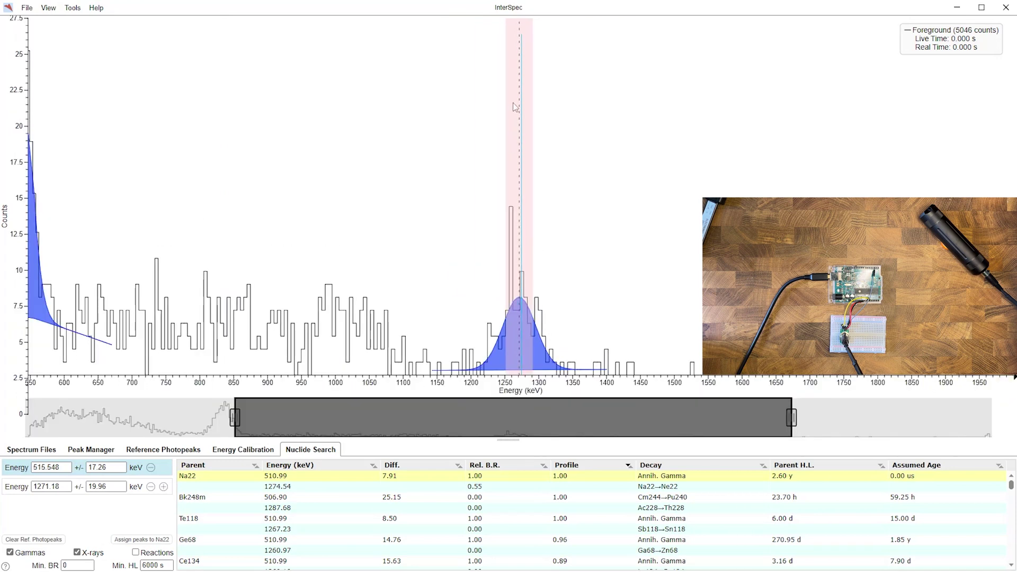
pyautogui.scroll(-2, 519, 107)
pyautogui.scroll(-1, 519, 107)
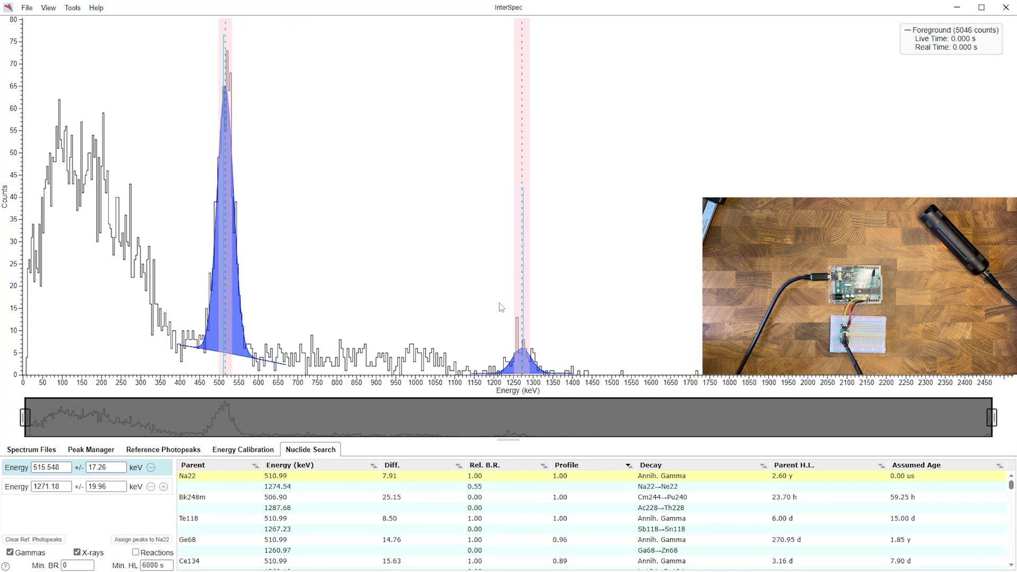
# Step: Compare Bk248m reference lines against the peaks with a rescaled counts axis, then reselect Na22
pyautogui.click(196, 501)
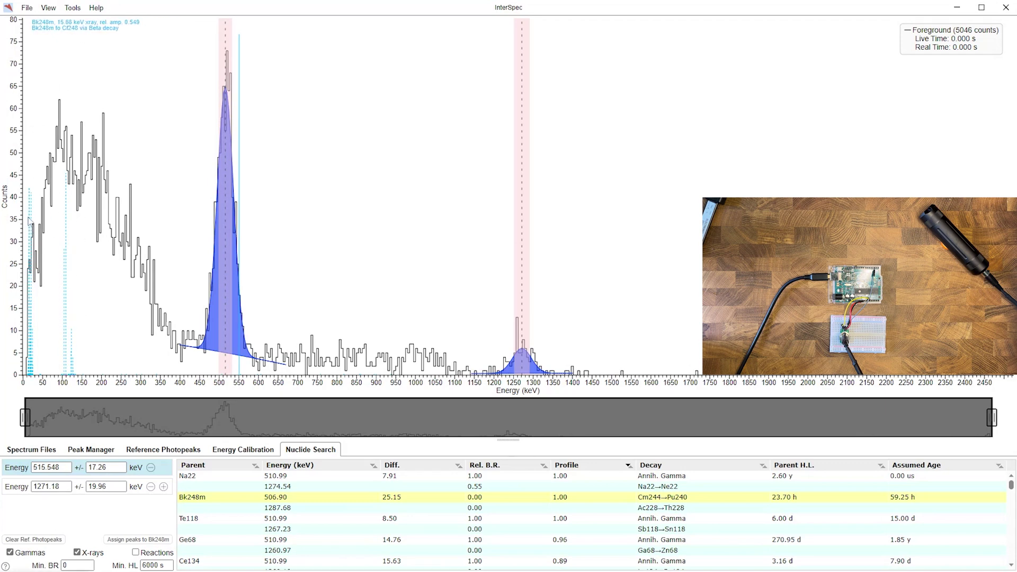
pyautogui.moveTo(21, 269); pyautogui.dragTo(23, 276)
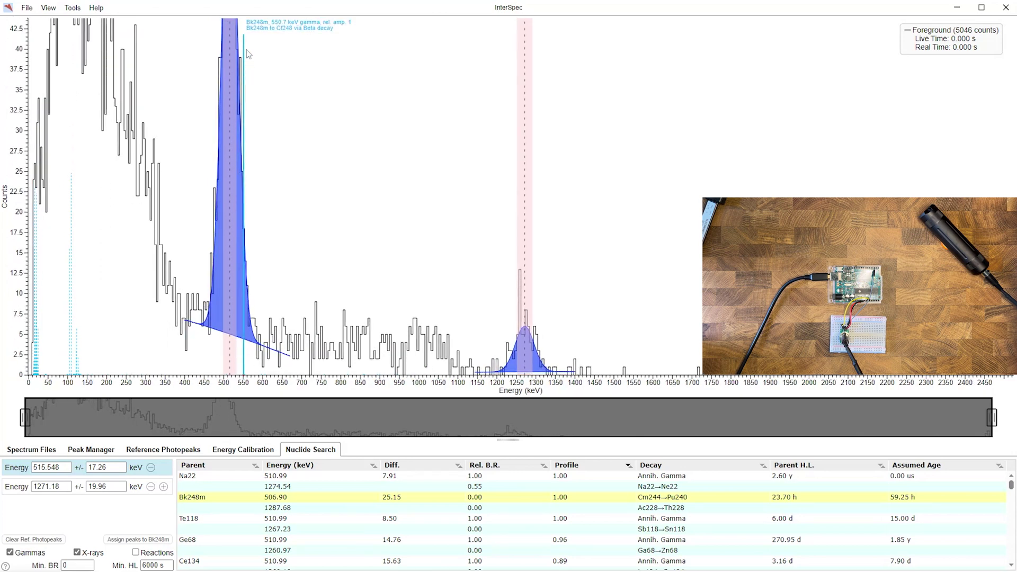
pyautogui.scroll(5, 252, 59)
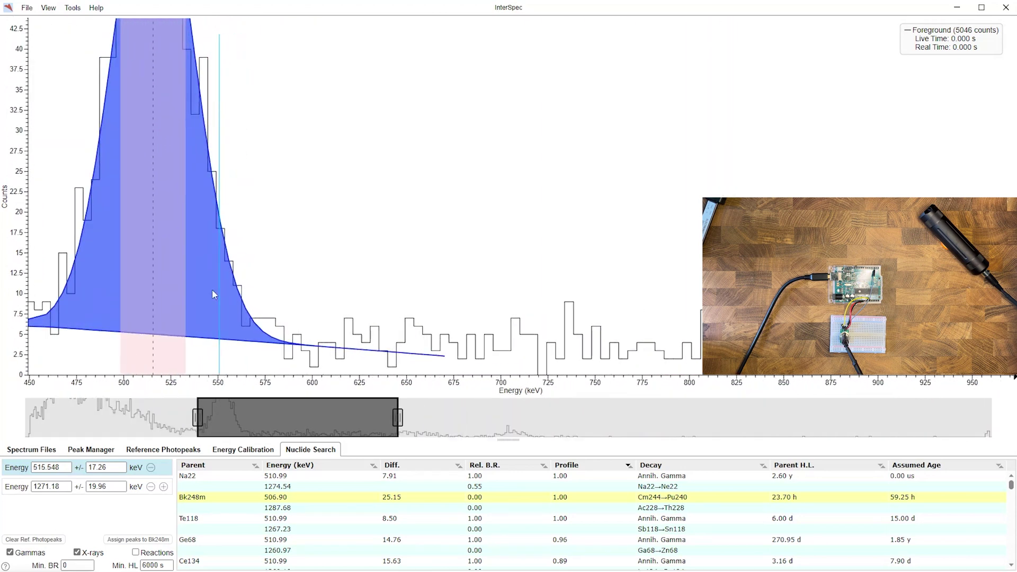
pyautogui.click(200, 476)
pyautogui.scroll(-5, 232, 288)
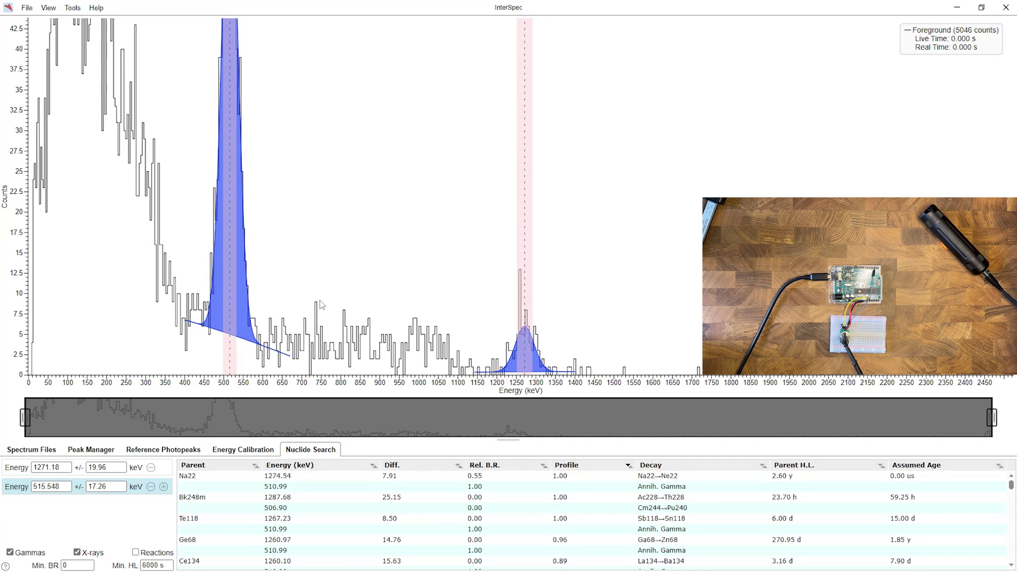
# Step: Check the energy calibration coefficients, then return to Na22's nuclide search results around 1270 keV
pyautogui.click(252, 451)
pyautogui.click(308, 450)
pyautogui.scroll(3, 513, 309)
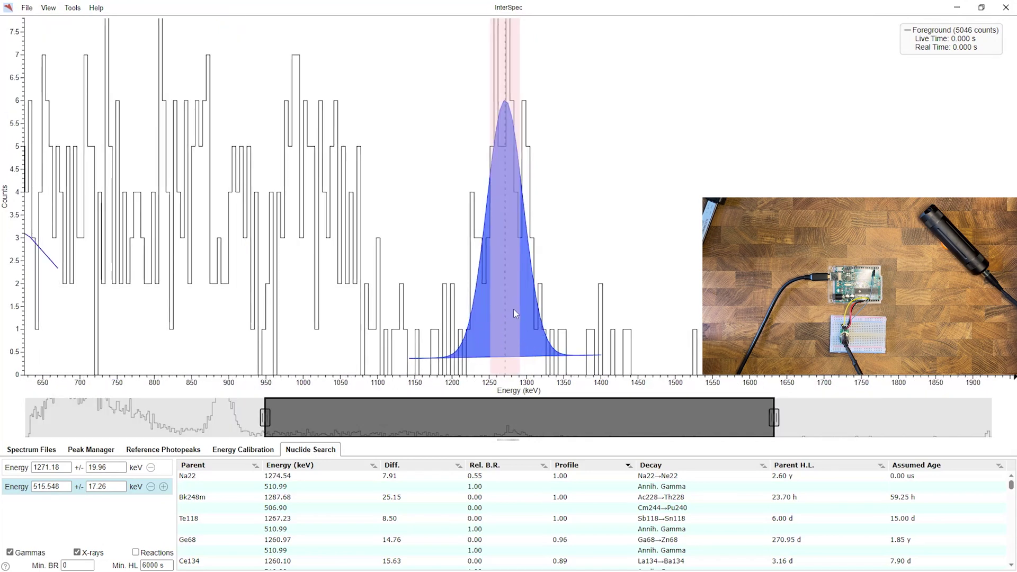
pyautogui.scroll(-4, 513, 309)
pyautogui.scroll(-1, 513, 313)
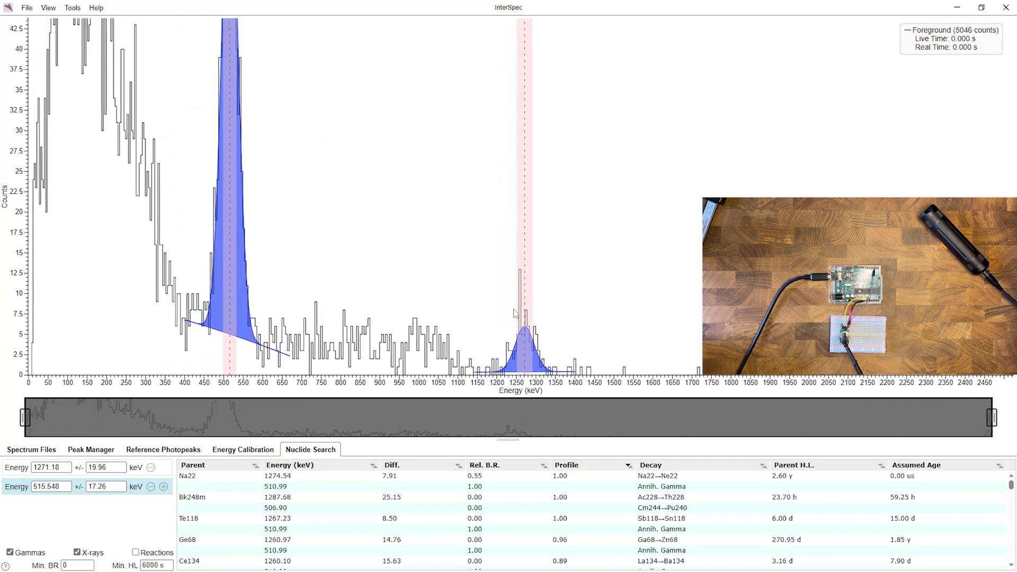